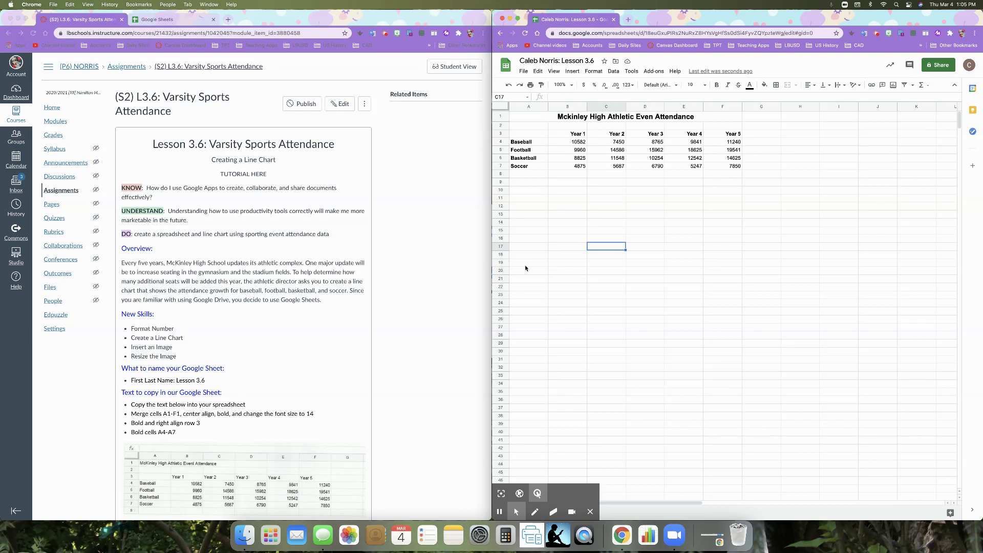
Fix the A1 title to read 'McKinley High Athletic Event Attendance' by capitalizing K and completing Event.
scroll(328, 416, down, 2)
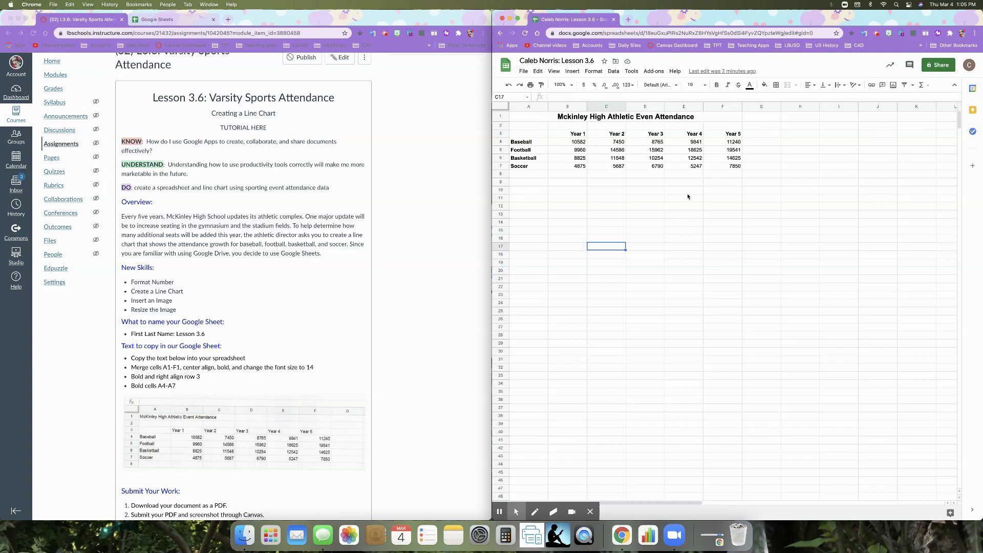
click(607, 119)
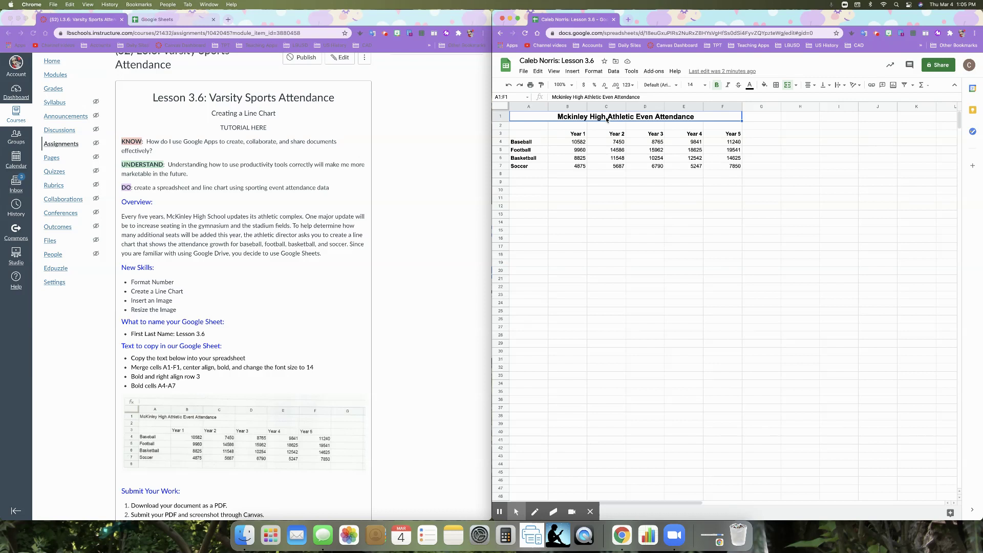
double_click(579, 120)
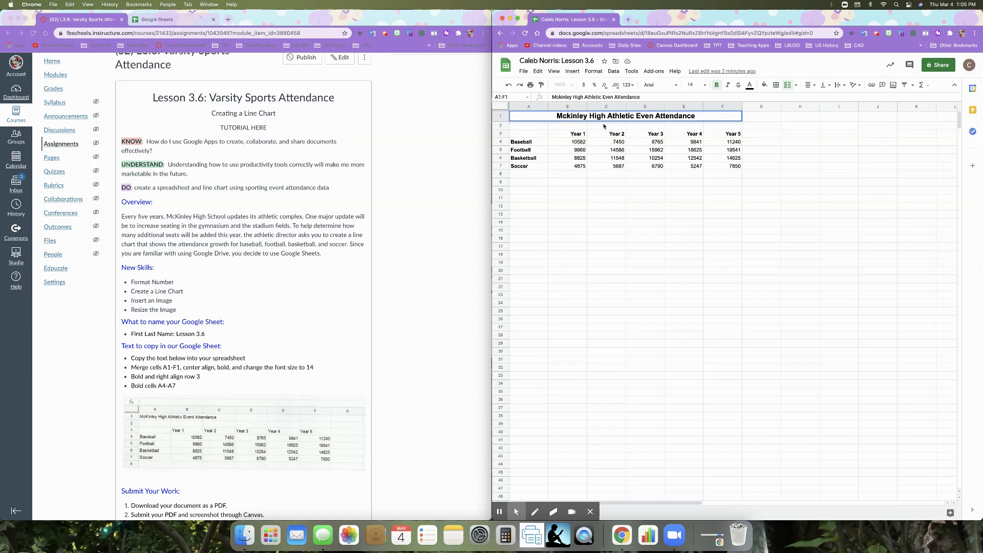
key(BackSpace)
text(K)
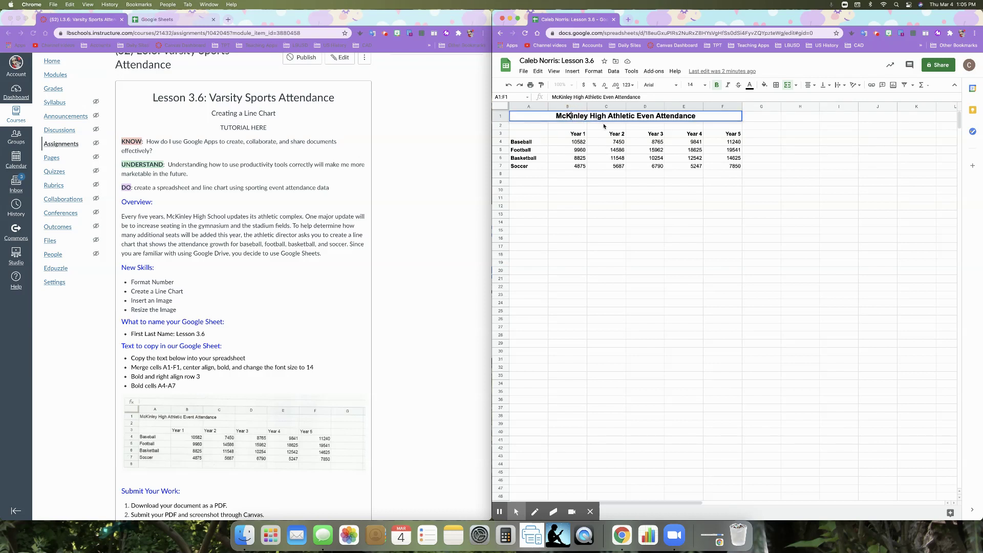
click(655, 116)
text(t)
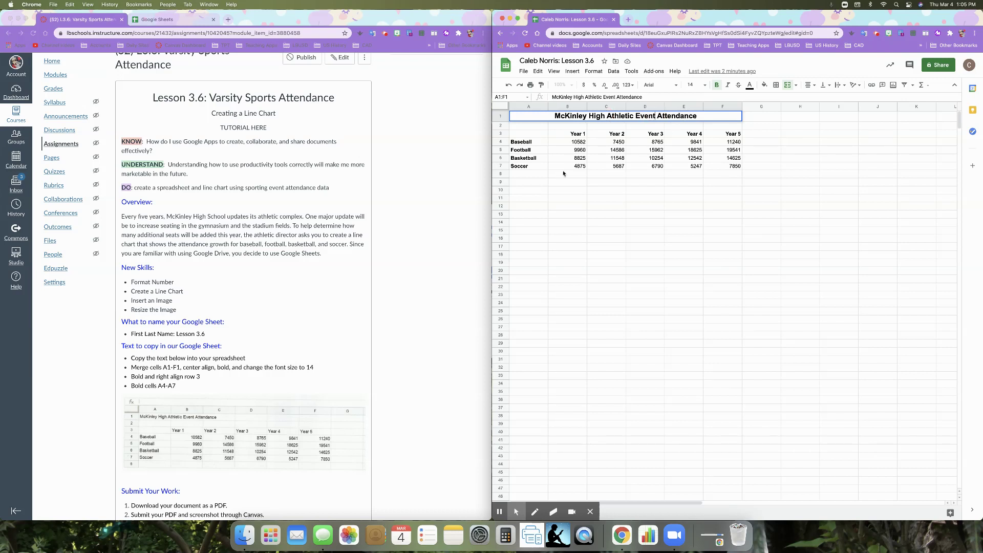
click(554, 206)
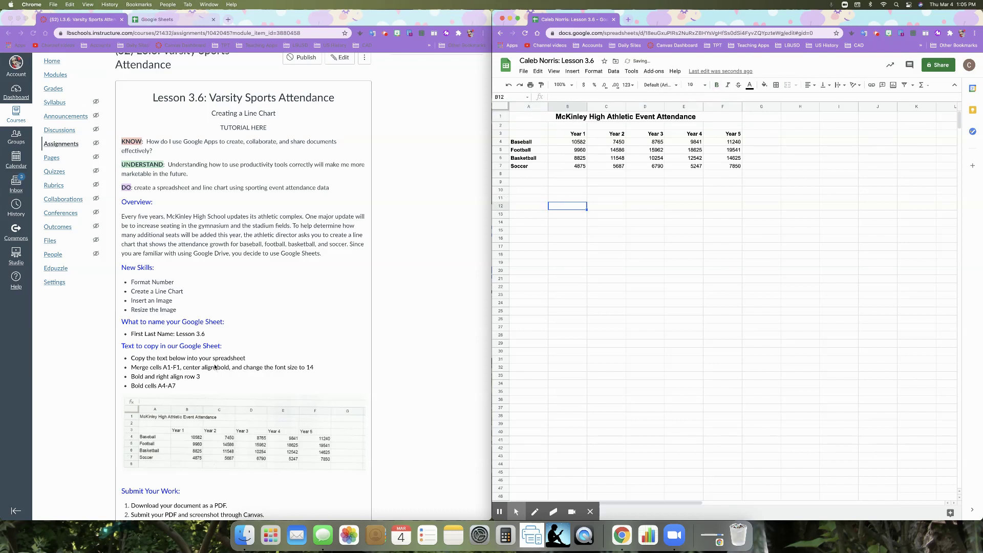
click(717, 116)
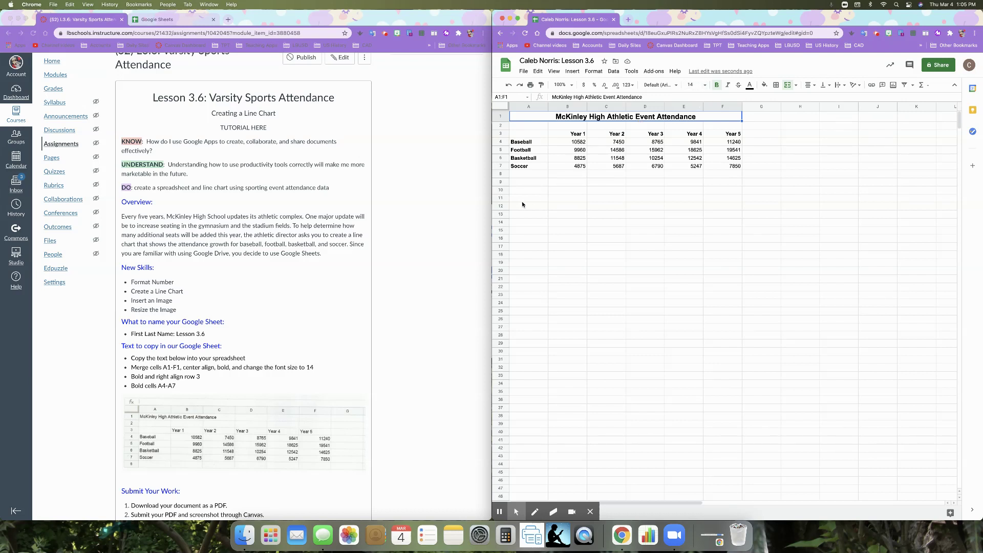
click(500, 134)
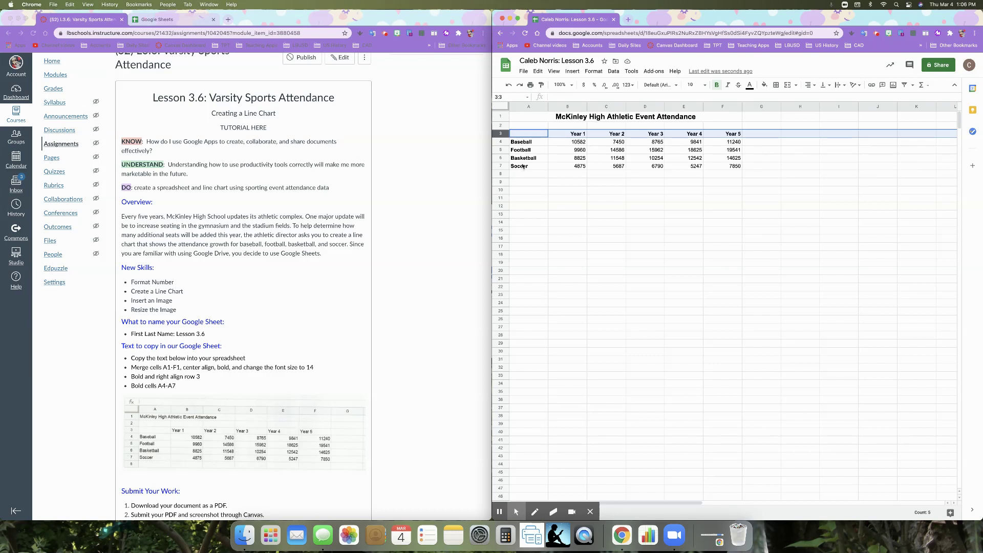
scroll(382, 280, down, 5)
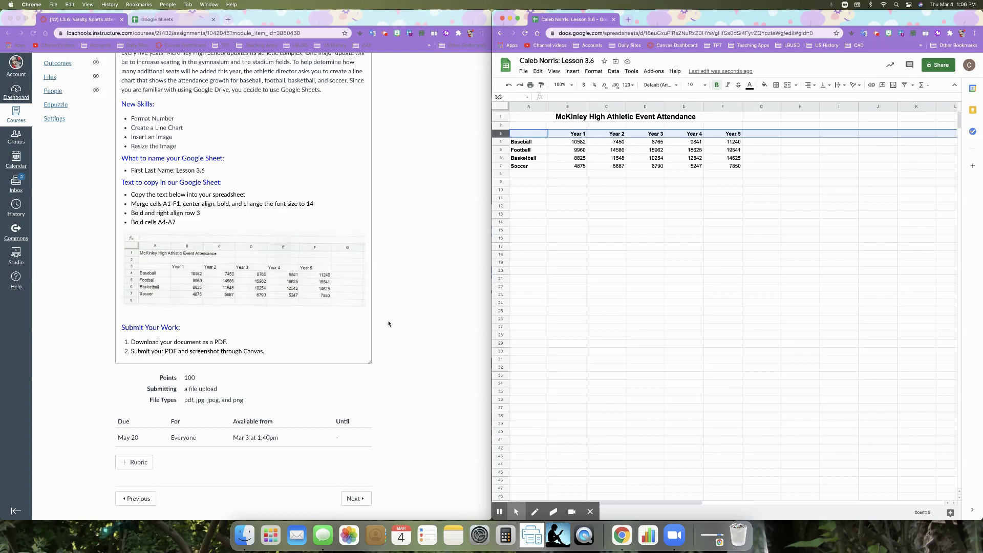
scroll(389, 324, up, 8)
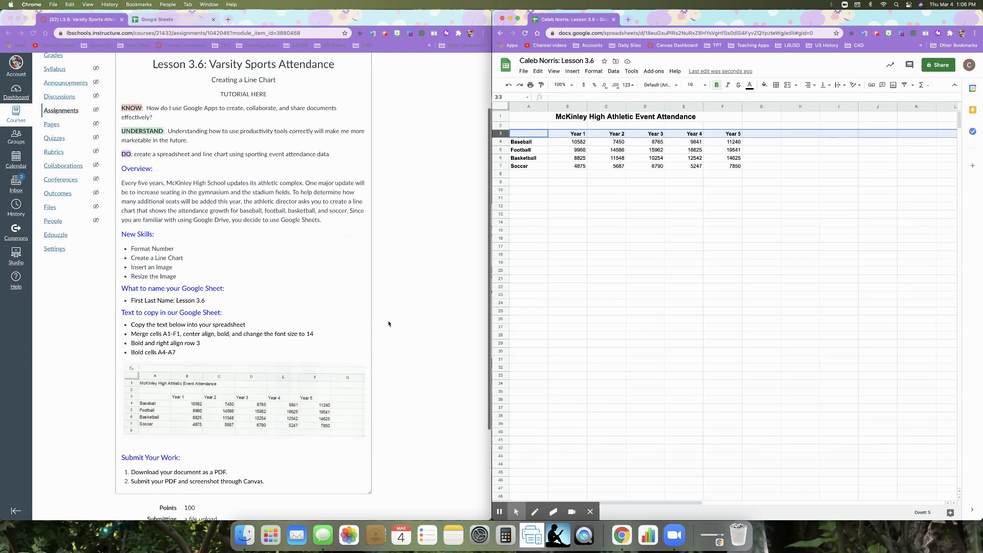
scroll(389, 324, down, 4)
scroll(388, 324, down, 2)
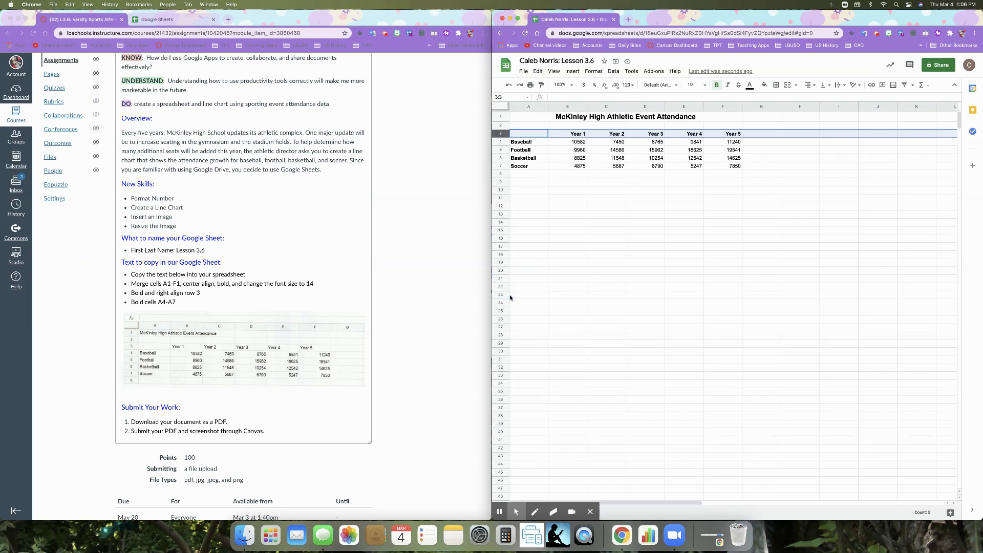
scroll(447, 294, up, 5)
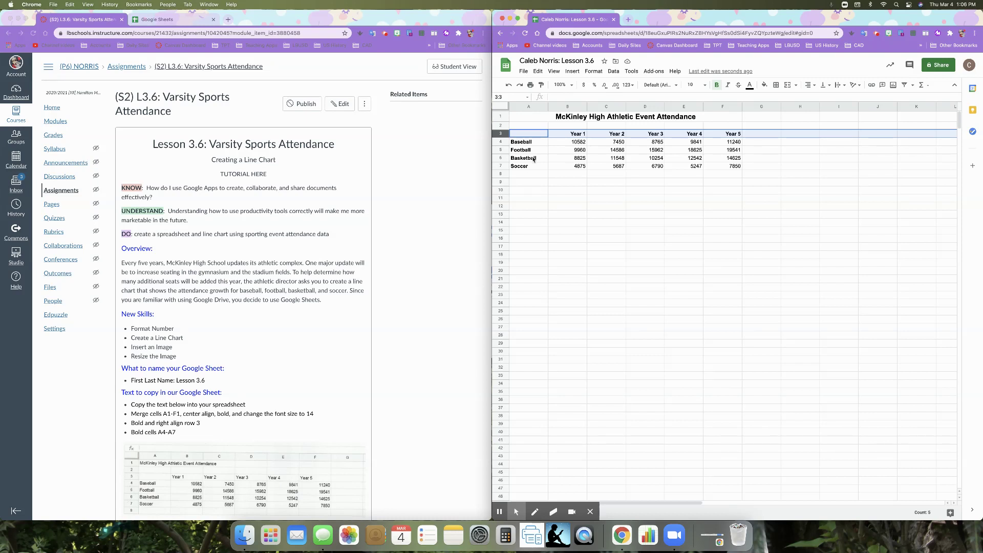
Format B4:F7 as Number with comma thousands separators and zero decimal places.
click(567, 143)
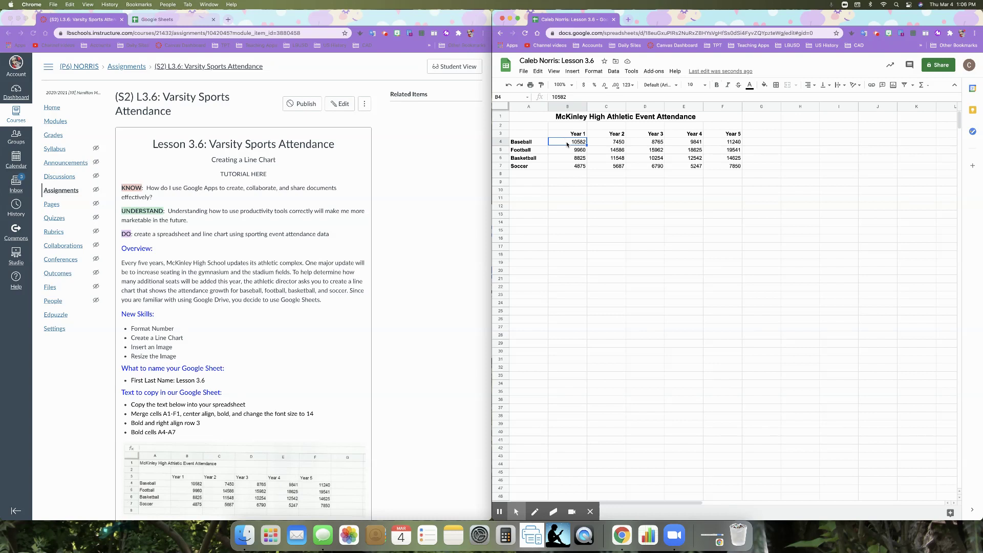
drag(567, 145, 728, 167)
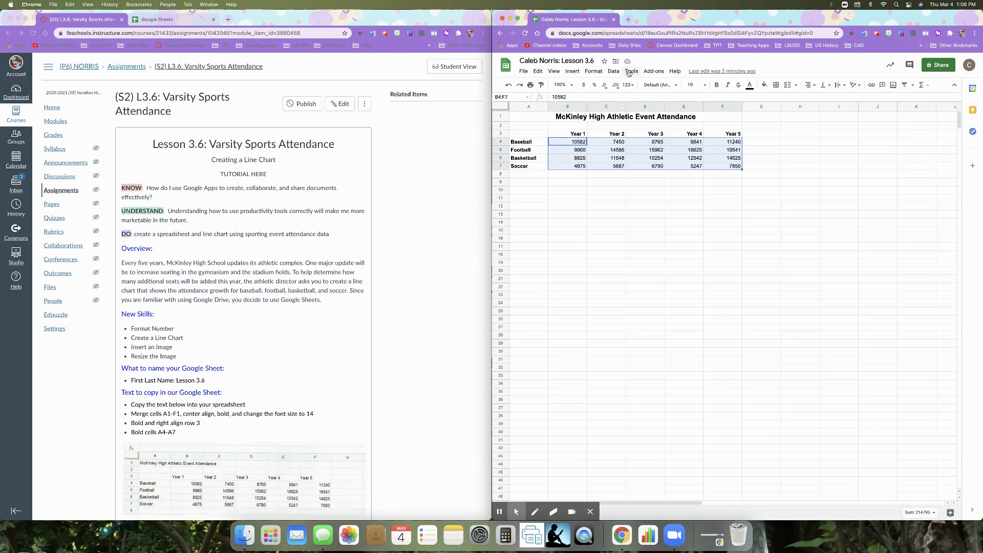
click(593, 72)
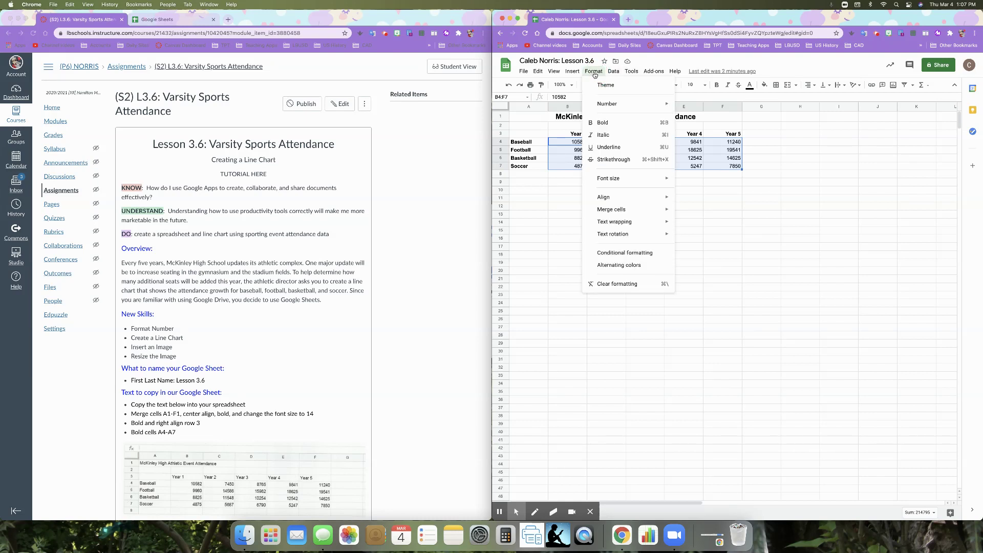
mouse_move(611, 106)
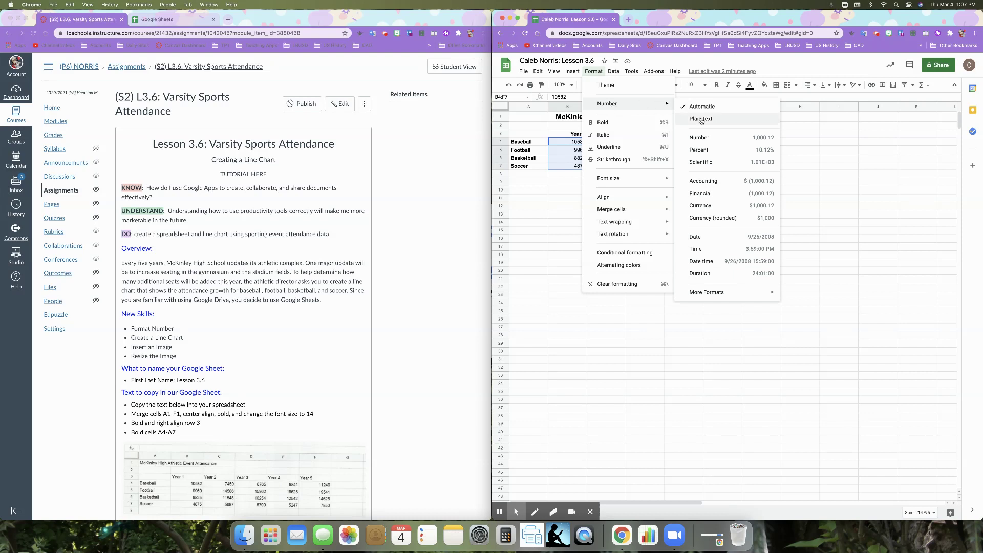
click(706, 139)
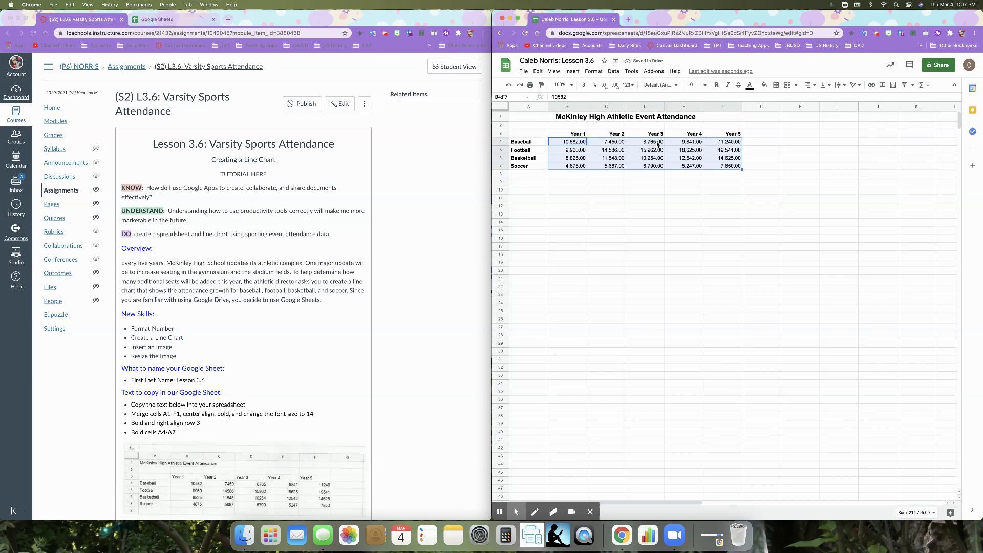
key(super+z)
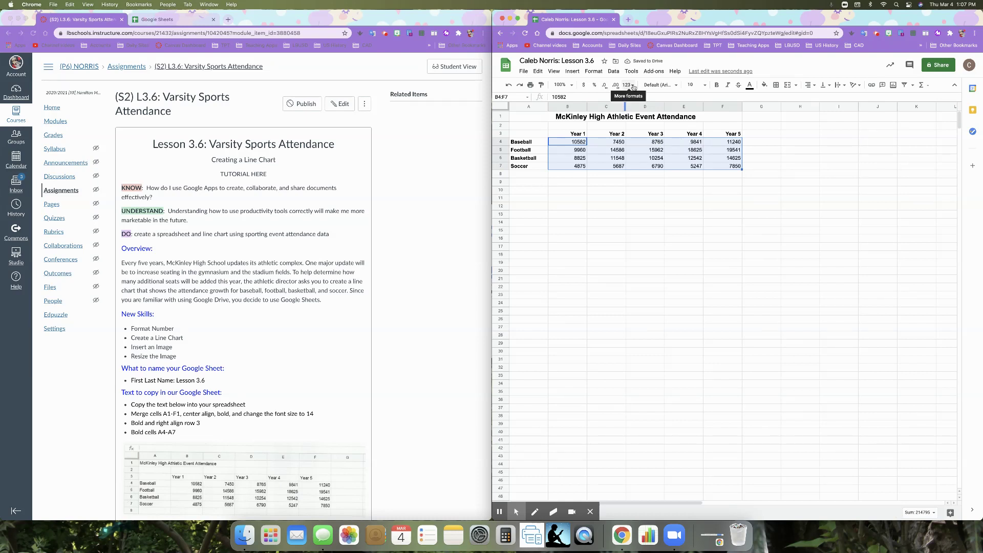
click(633, 86)
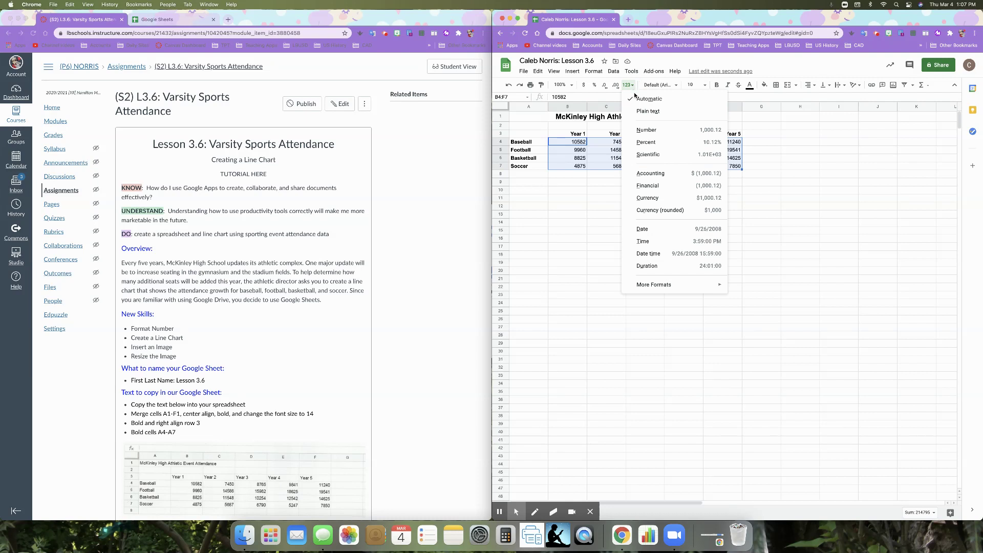
click(642, 129)
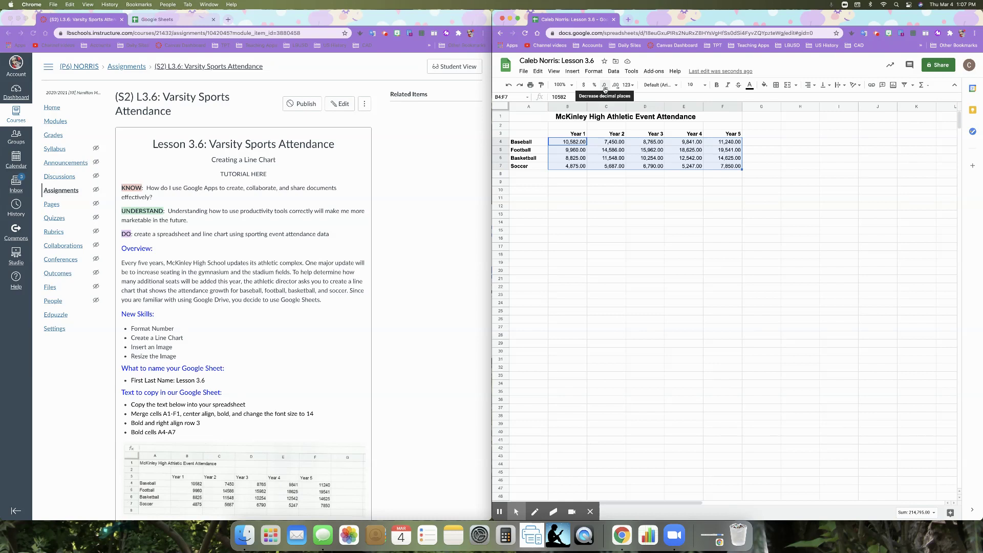
click(604, 85)
click(605, 85)
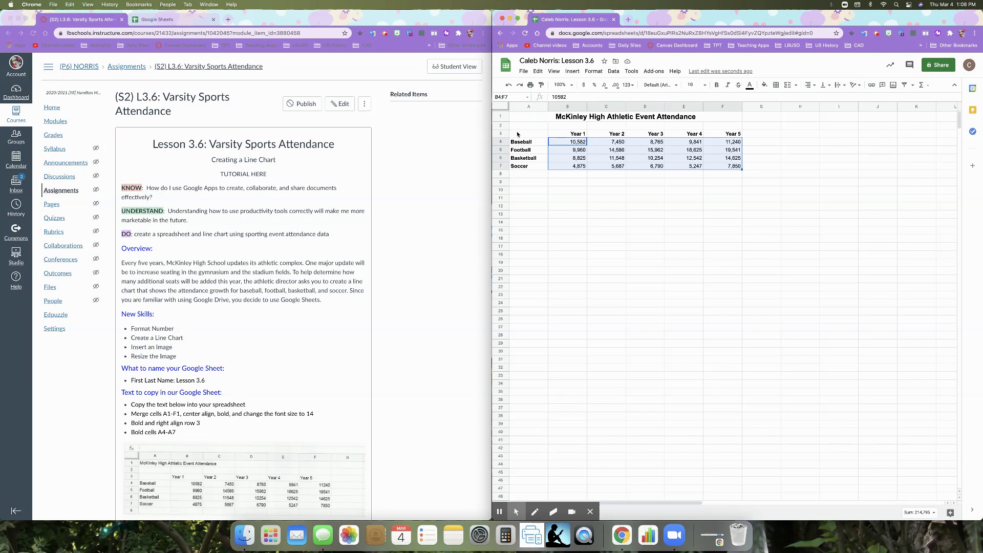
click(517, 134)
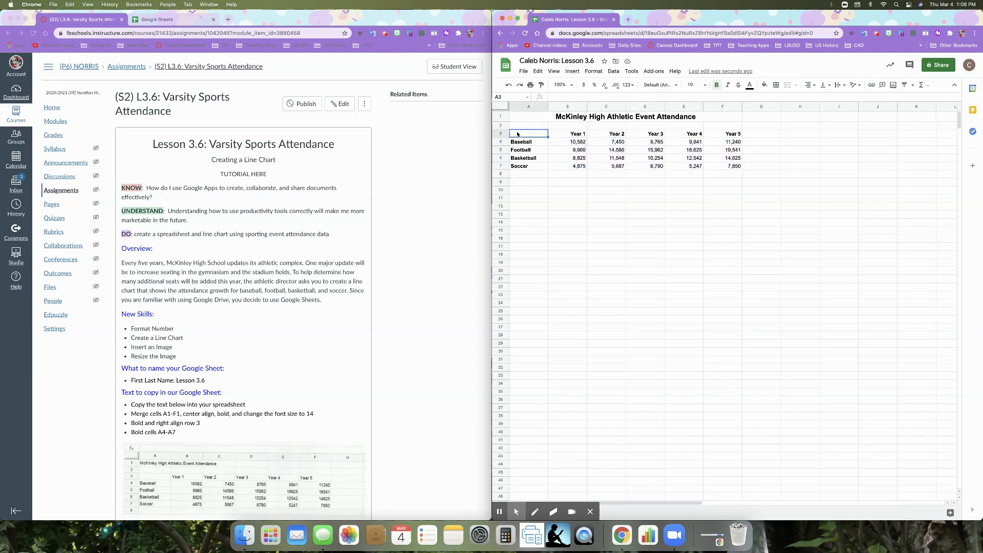
Insert a line chart of A3:F7 plotting each sport across Year 1 to Year 5.
drag(518, 134, 731, 168)
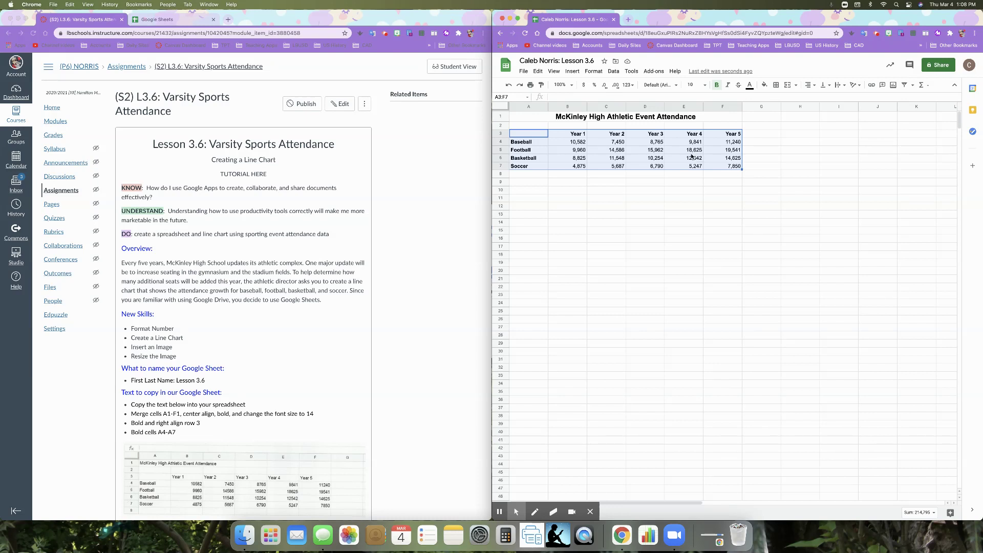
click(573, 71)
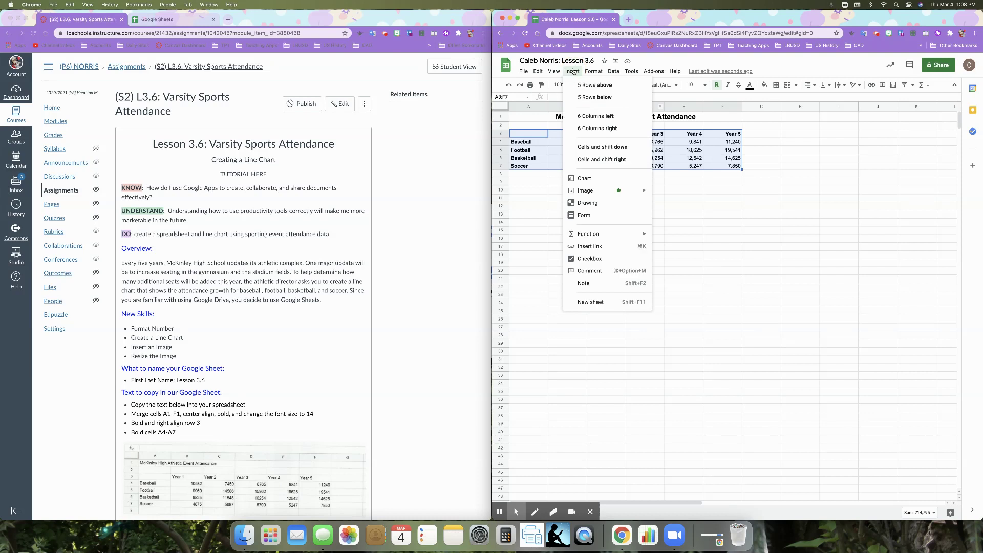
click(606, 177)
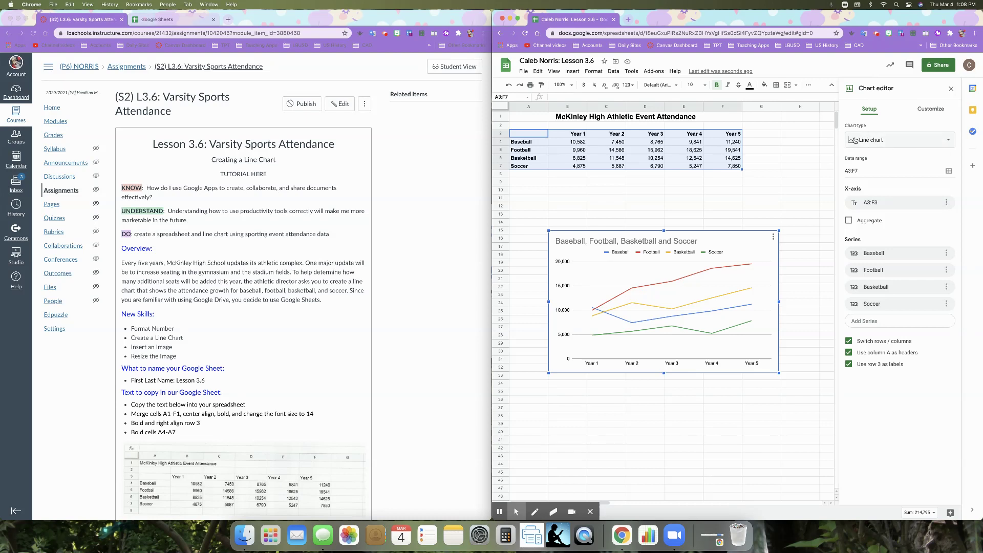
click(950, 142)
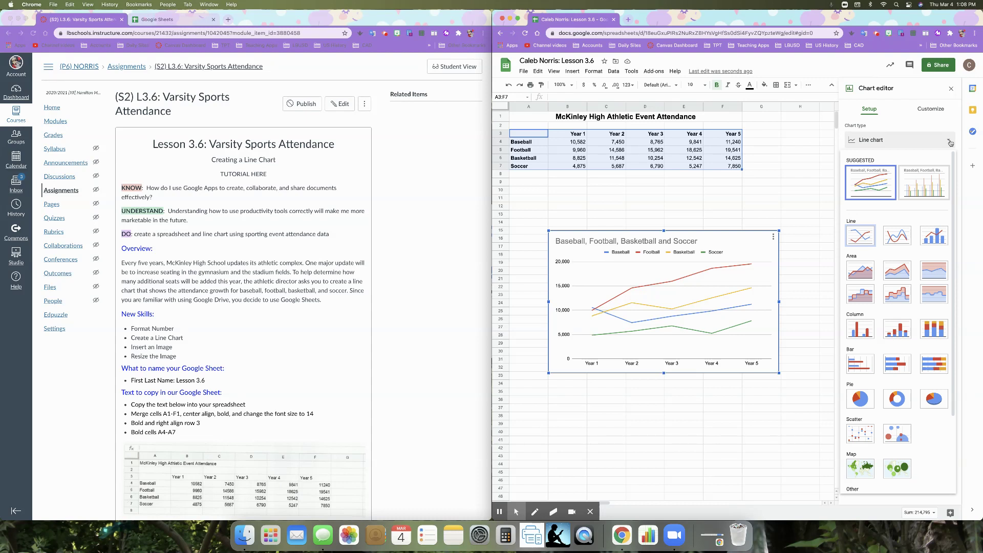
click(949, 142)
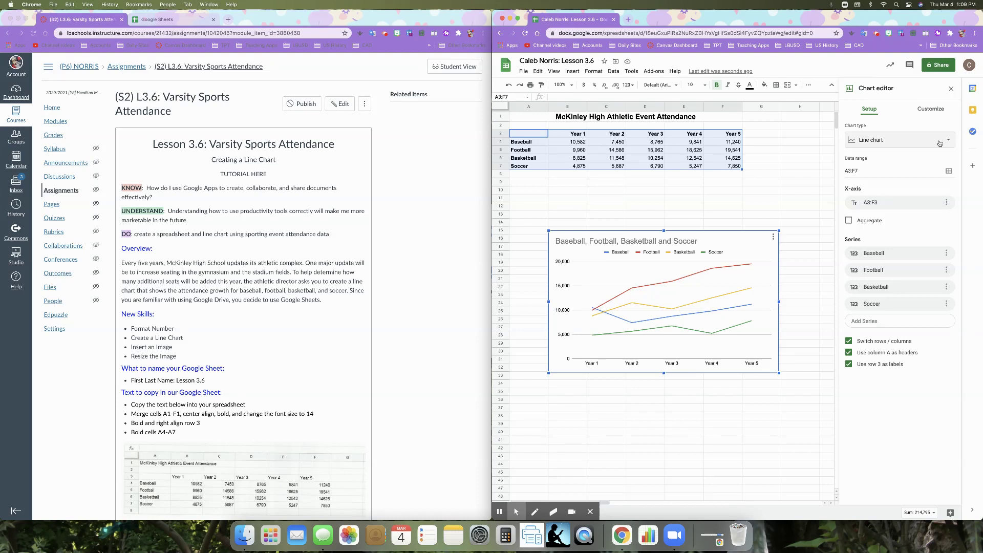
click(931, 113)
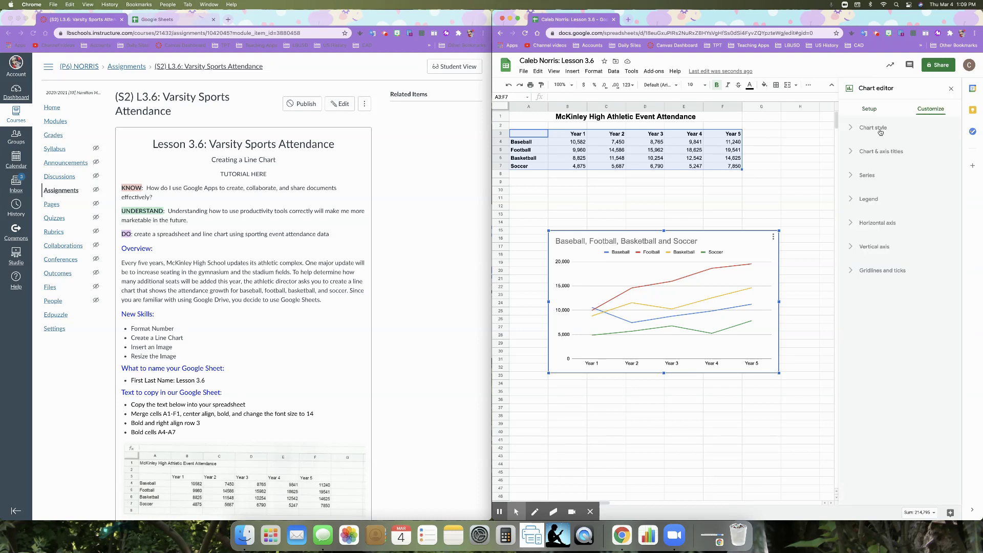
Copy the heading text 'McKinley High Athletic Event Attendance' from merged cell A1.
click(852, 153)
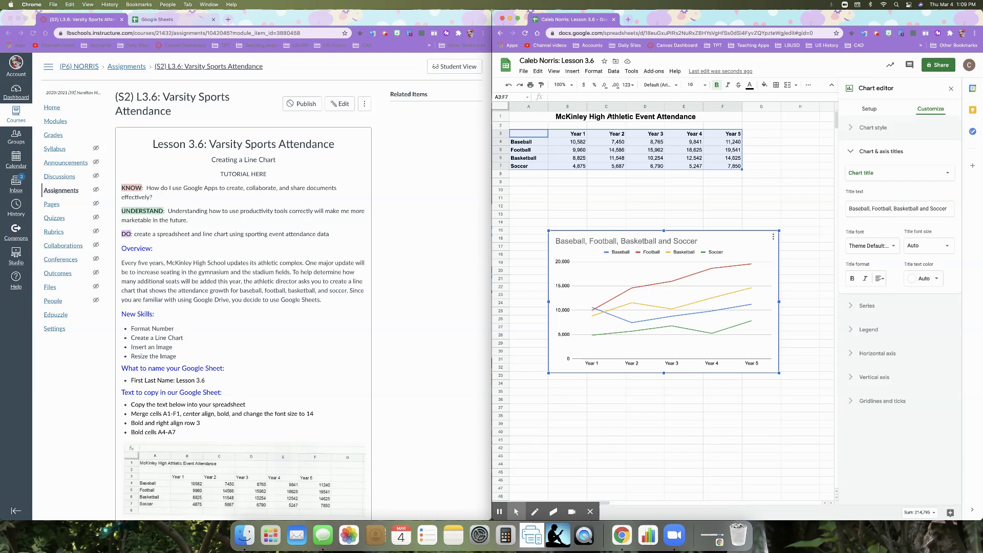
click(693, 118)
triple_click(693, 117)
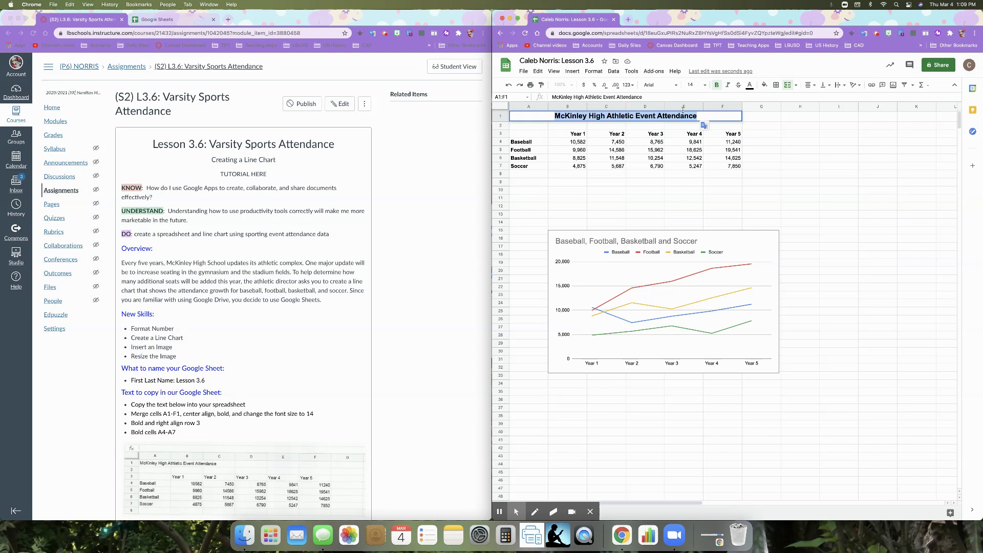
click(538, 72)
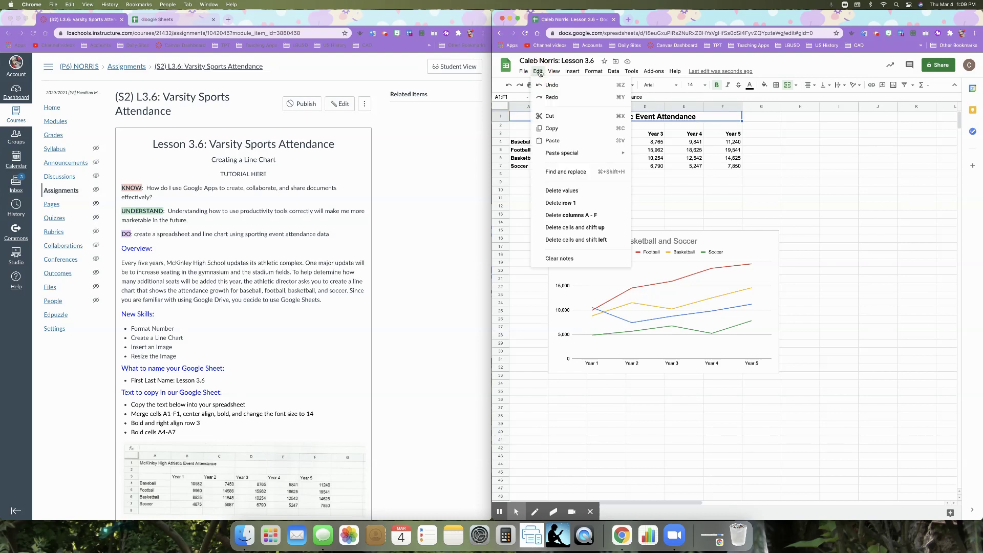
click(683, 113)
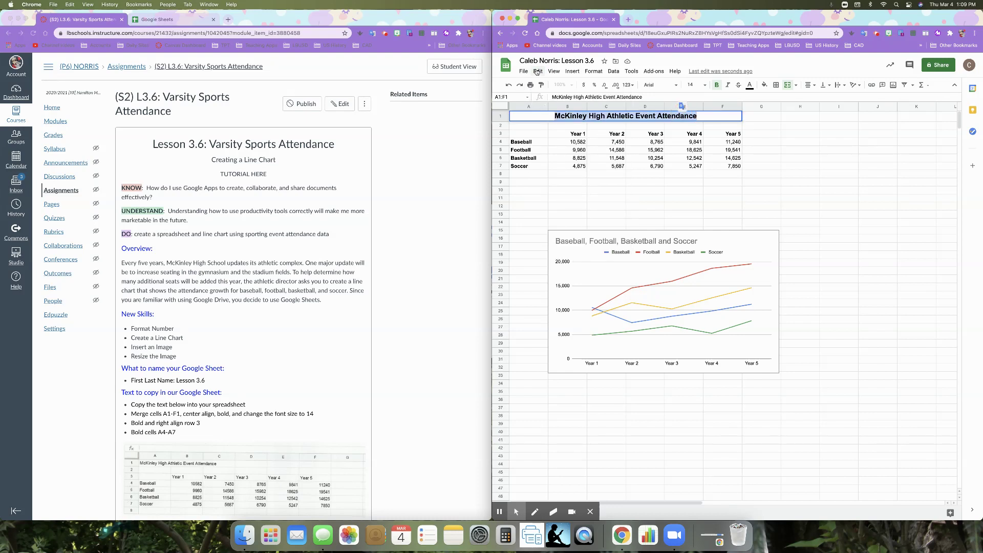
key(Escape)
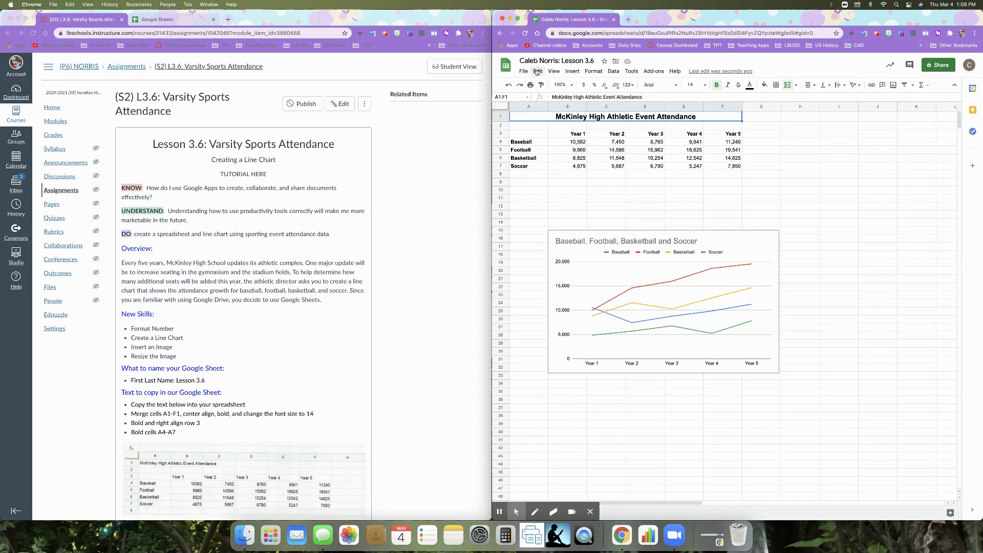
triple_click(591, 116)
key(super+c)
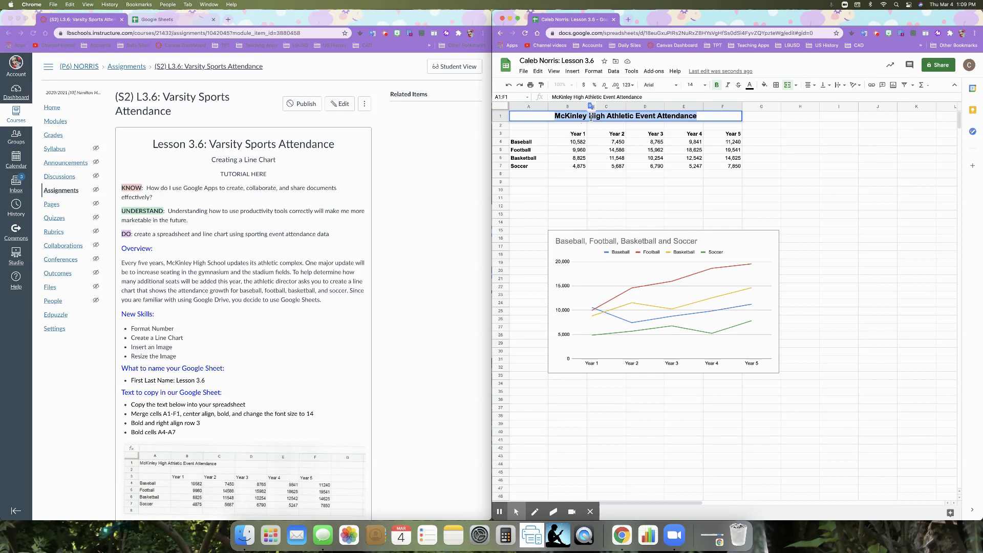
right_click(599, 118)
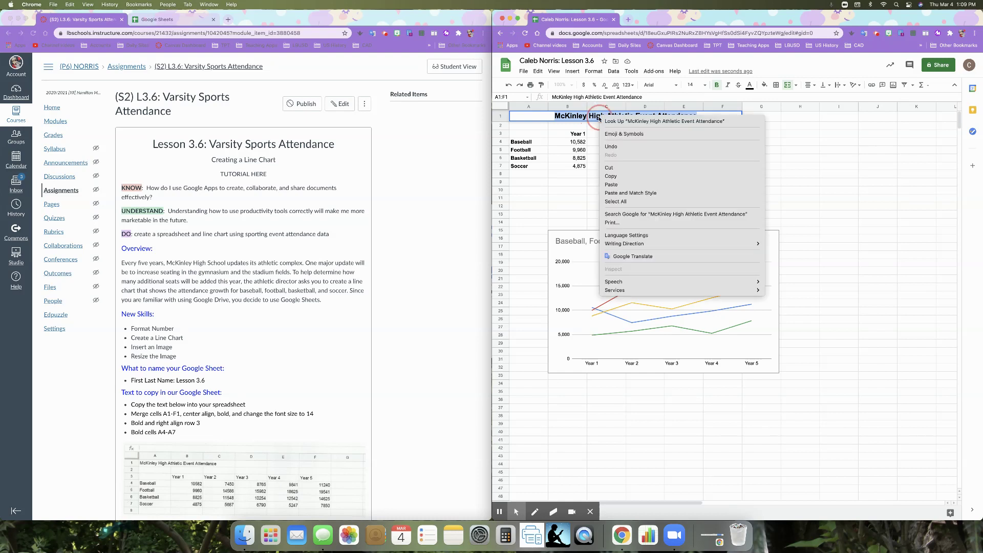
click(609, 176)
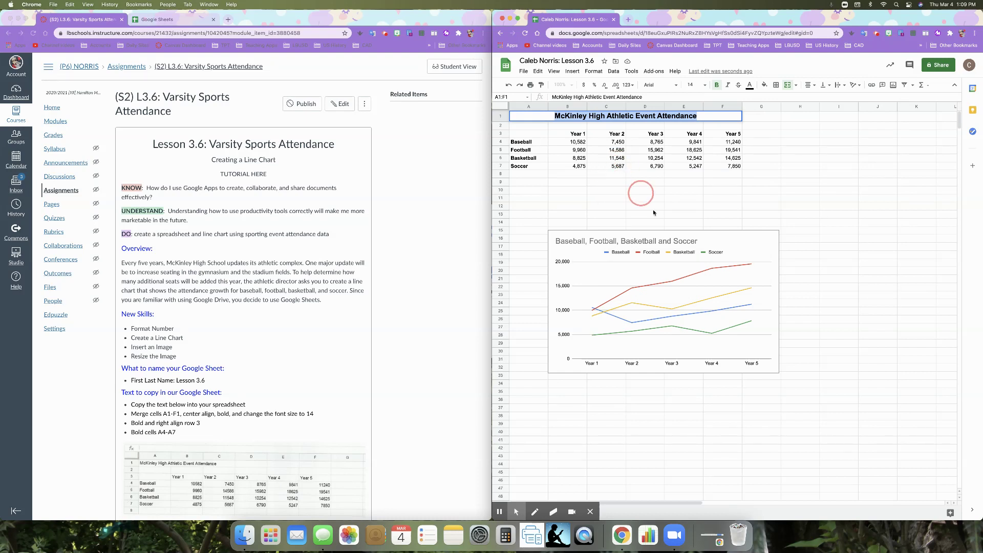
Replace the chart title with the pasted heading text.
click(707, 250)
click(707, 249)
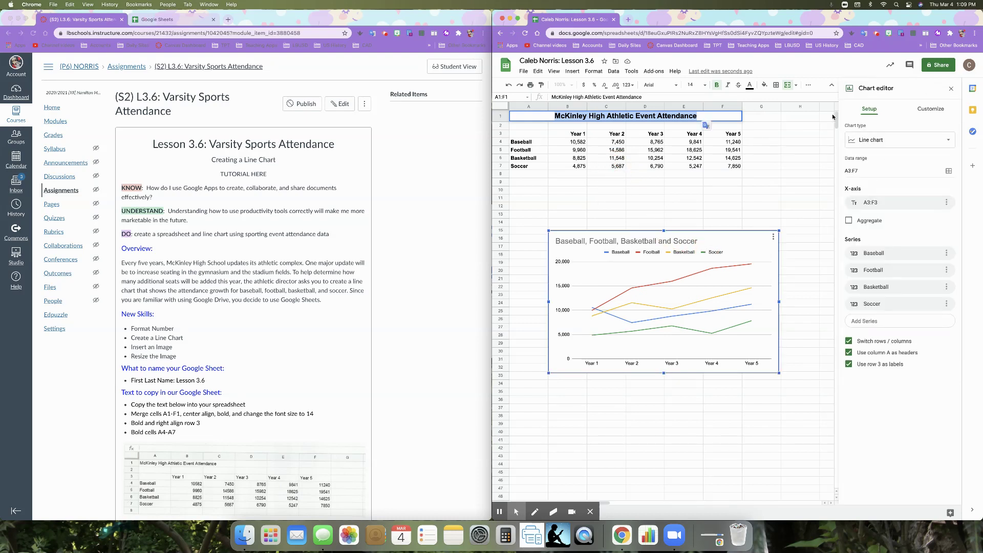
click(939, 108)
click(852, 152)
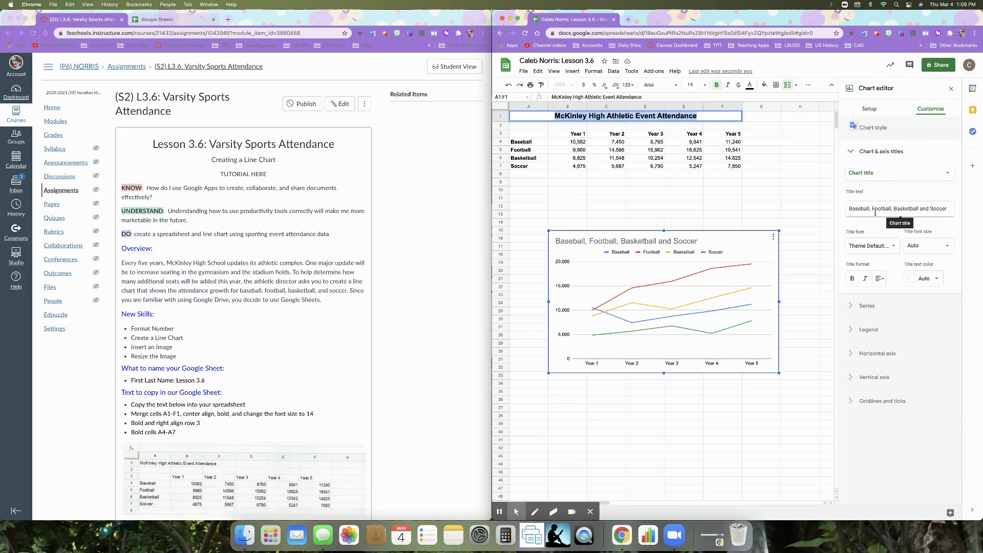
click(860, 206)
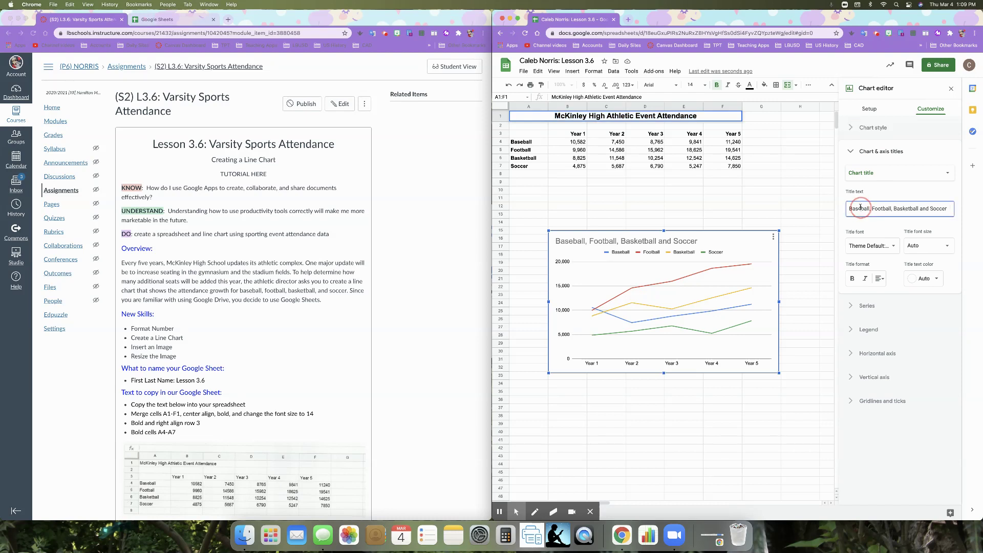
key(BackSpace)
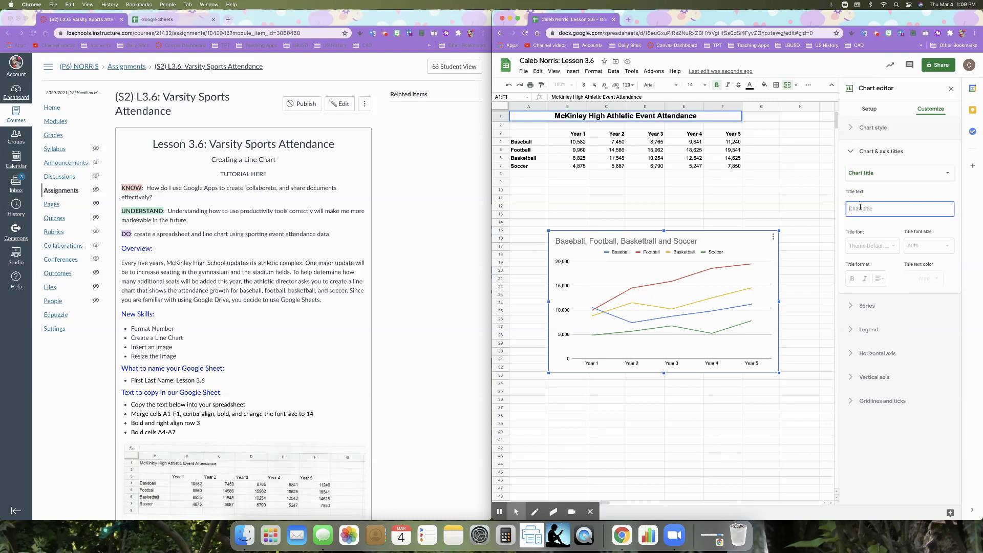
key(super+v)
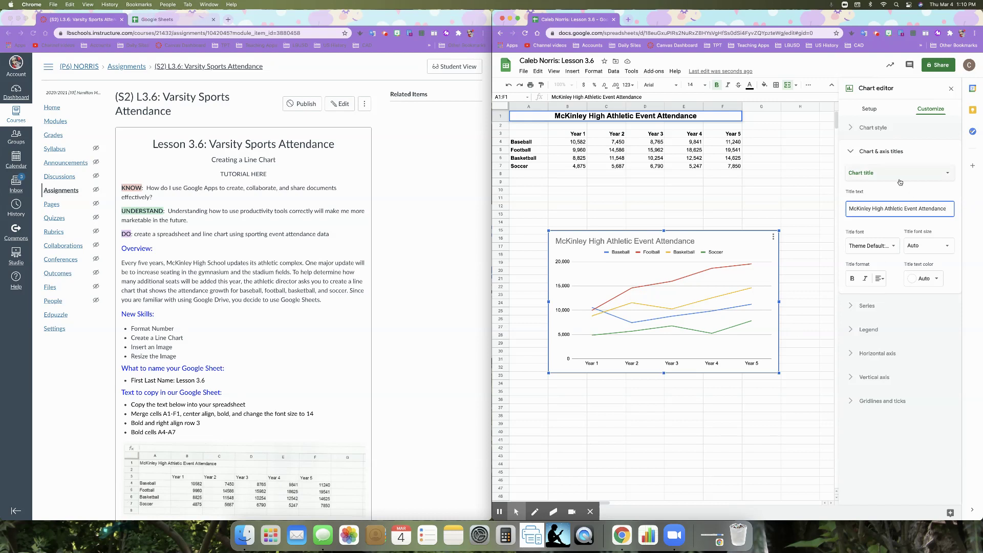
Set the chart's vertical axis title to 'Number of Attendees'.
click(947, 174)
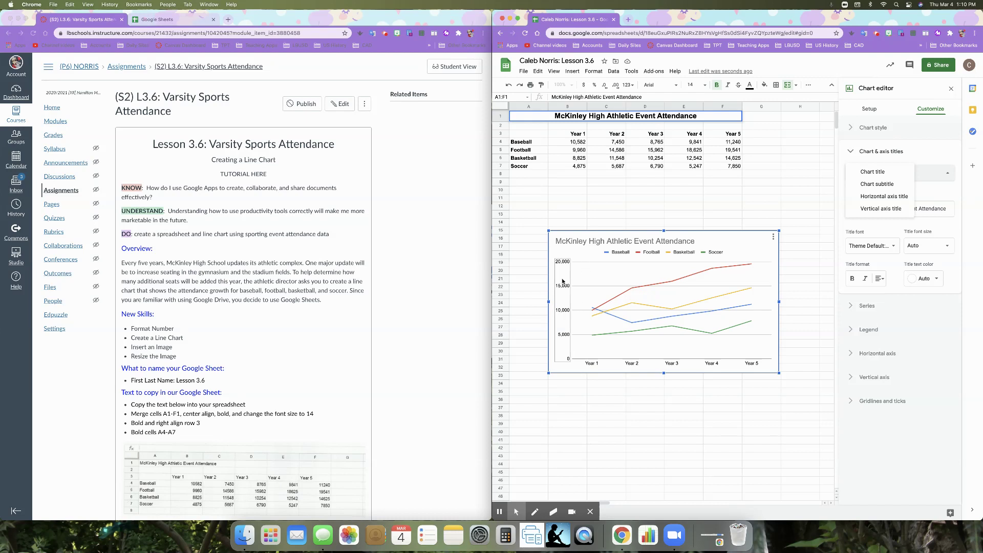
click(885, 208)
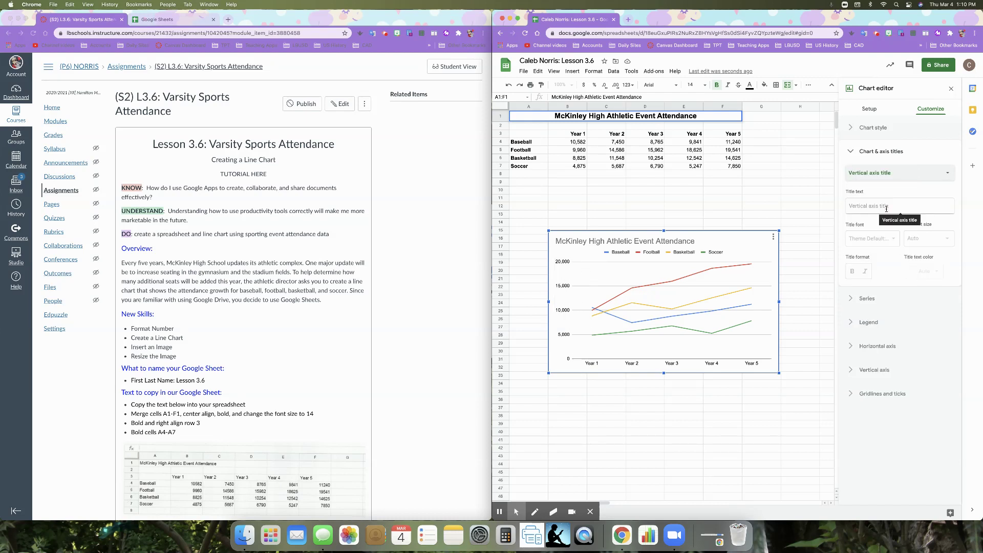
click(887, 208)
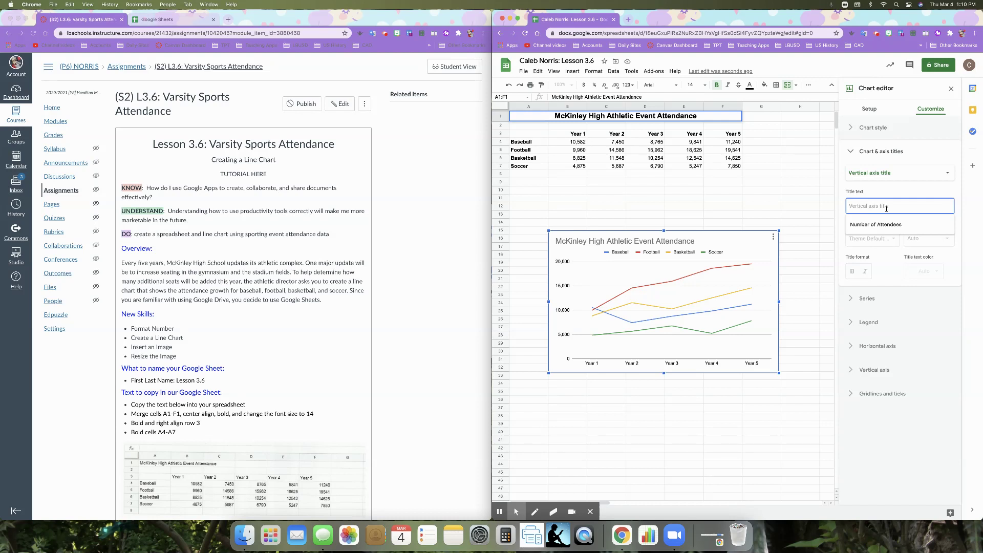
text(Number of Attendees)
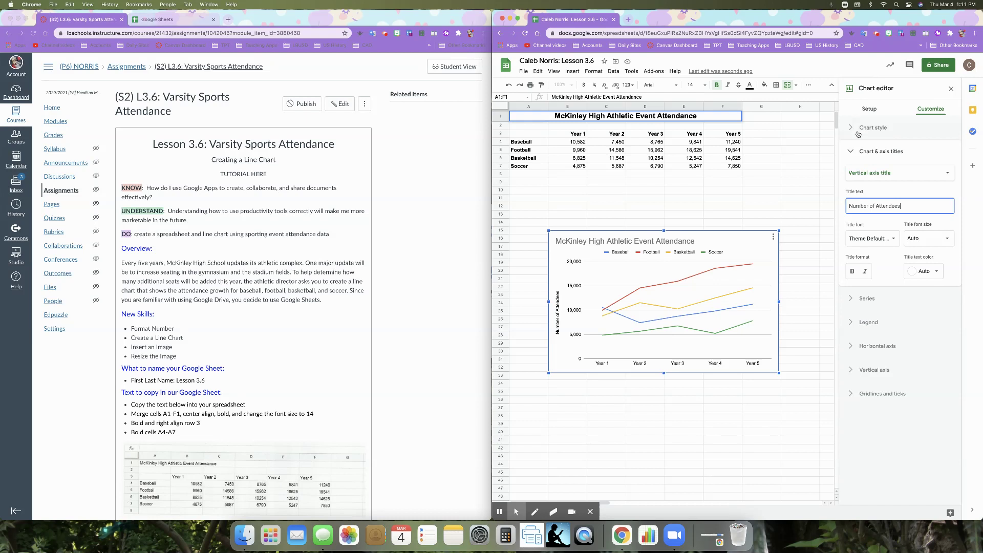
click(849, 153)
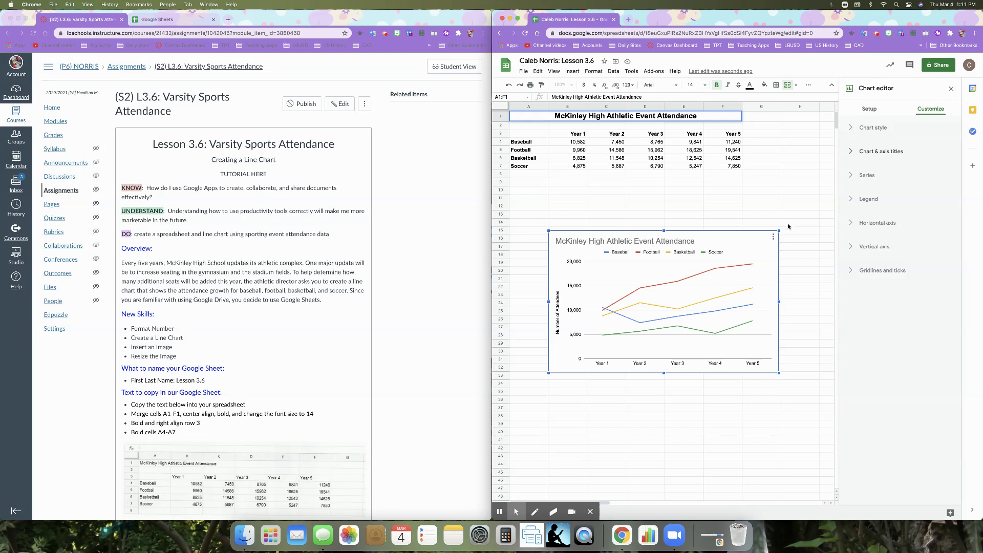
Set the chart legend position to Right.
click(850, 200)
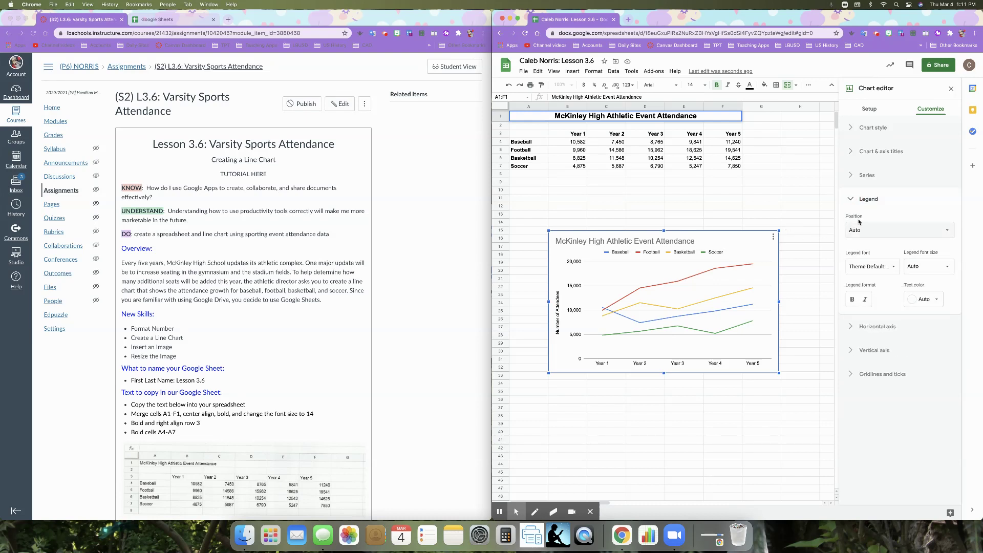
click(947, 231)
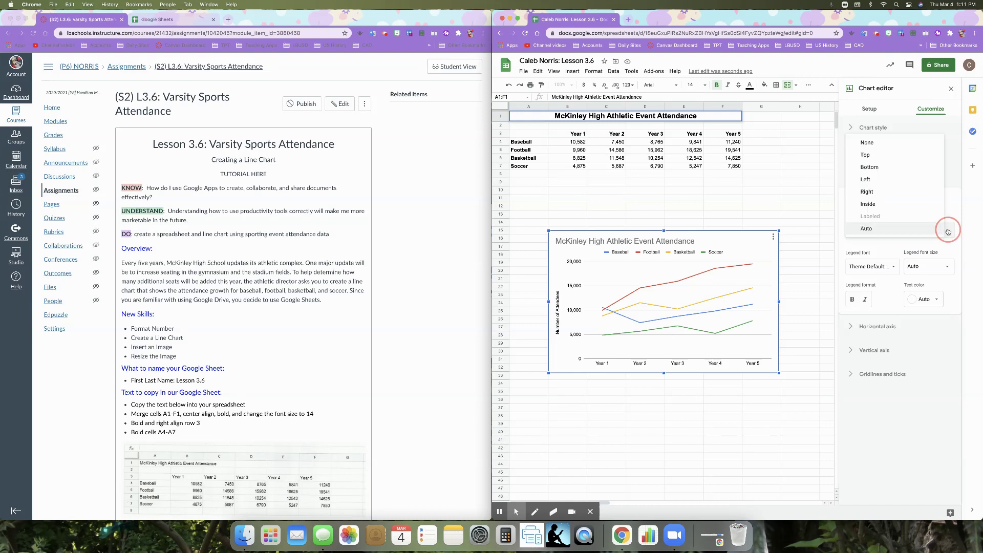
click(922, 191)
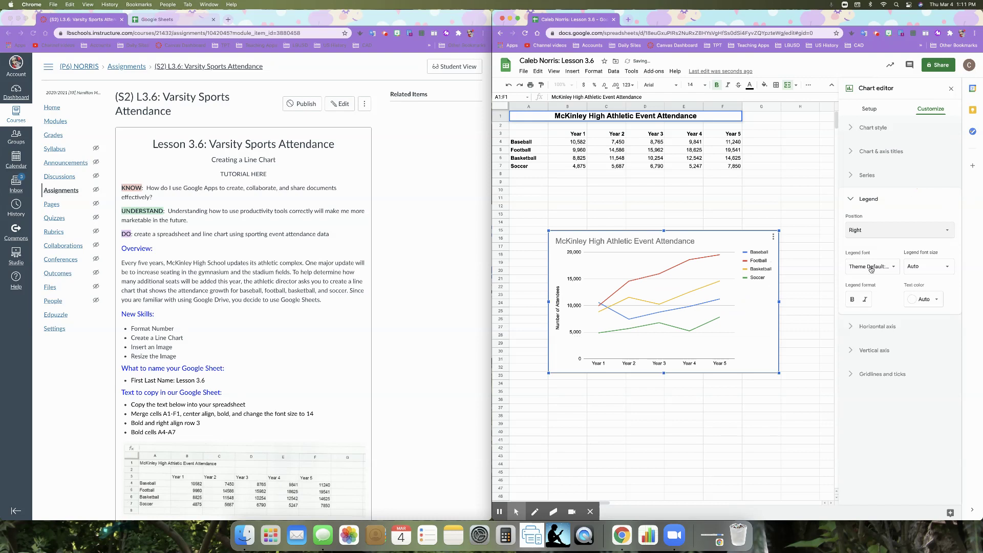
click(766, 278)
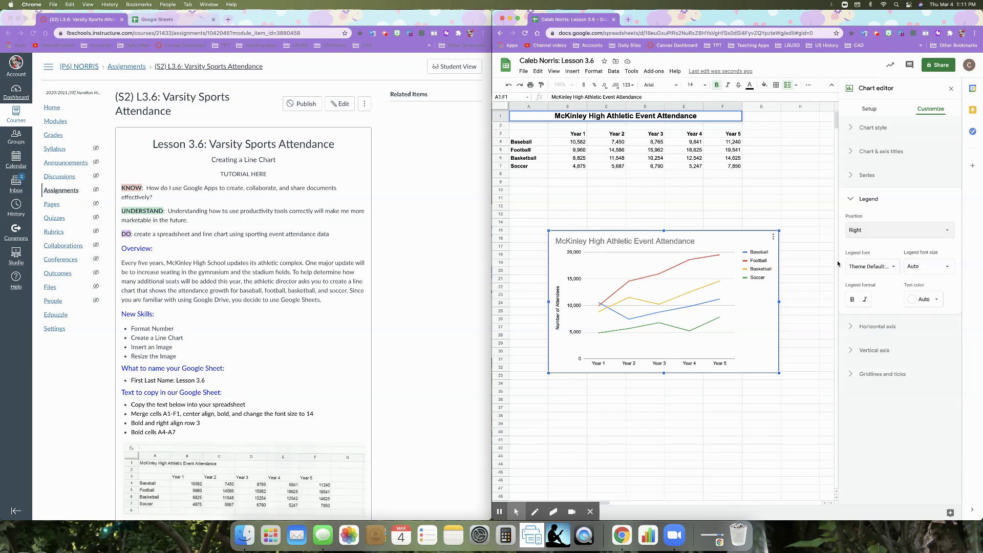
Move the chart up directly beneath the table and shrink it slightly from its corner.
click(951, 90)
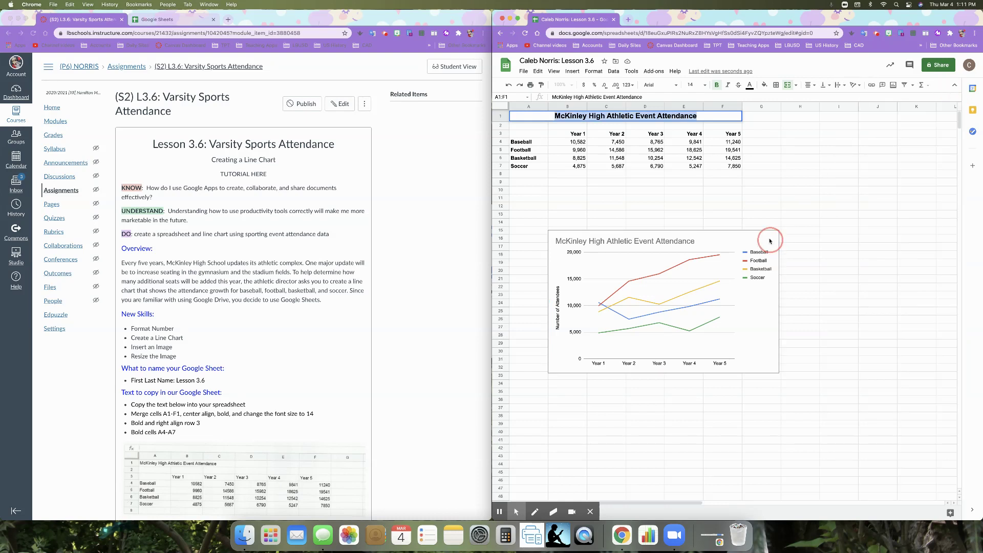
click(741, 238)
drag(741, 238, 701, 178)
click(749, 295)
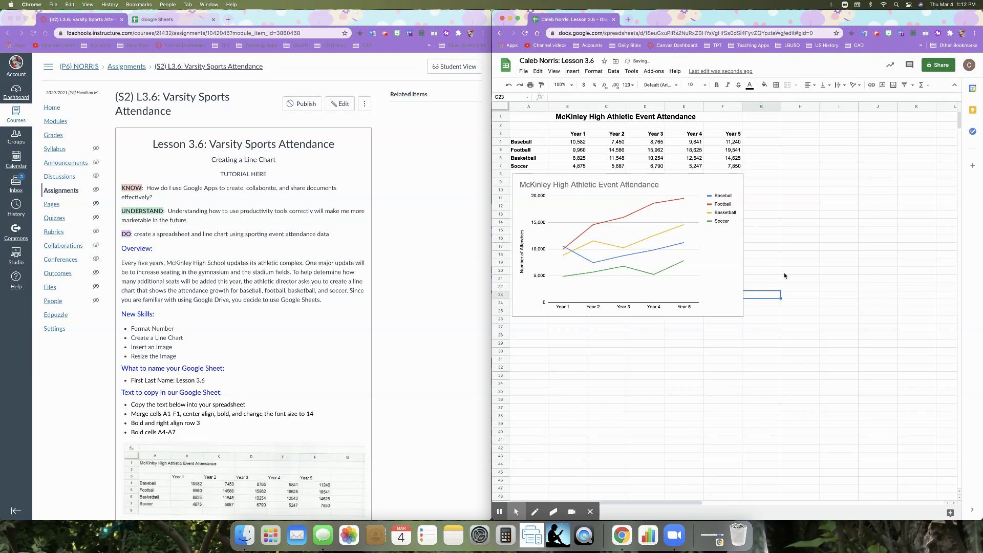
click(738, 315)
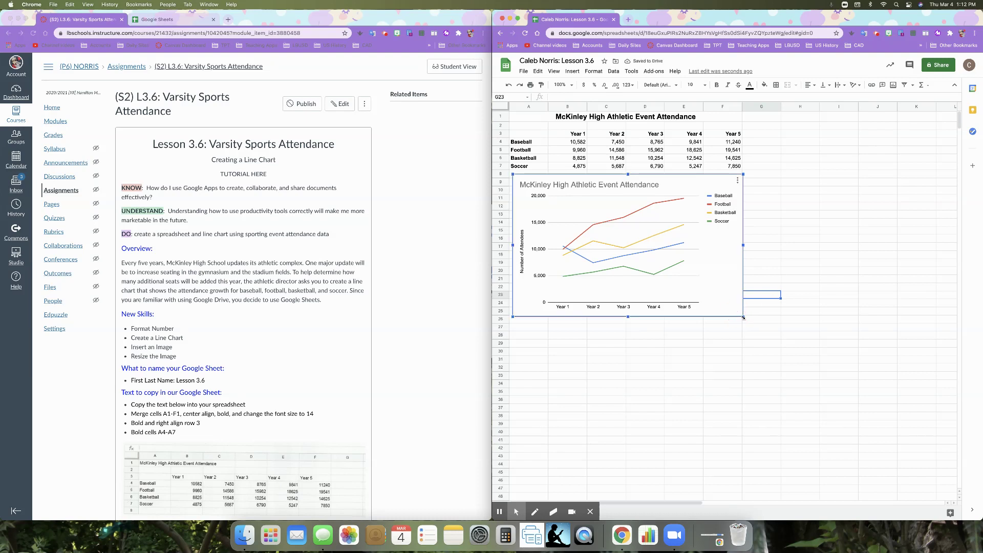
drag(739, 314, 738, 314)
click(758, 273)
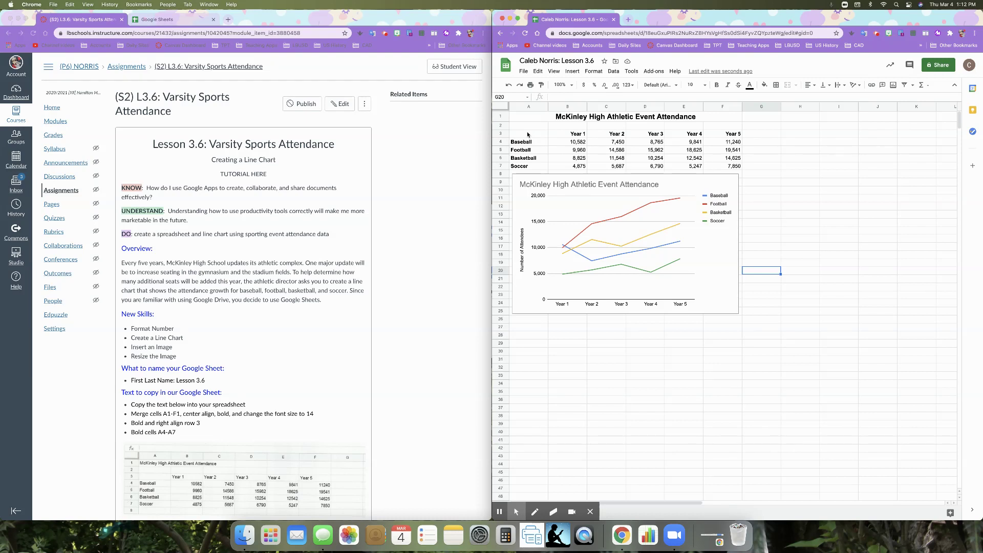
Apply All borders to the attendance table A3:F7.
drag(527, 134, 724, 166)
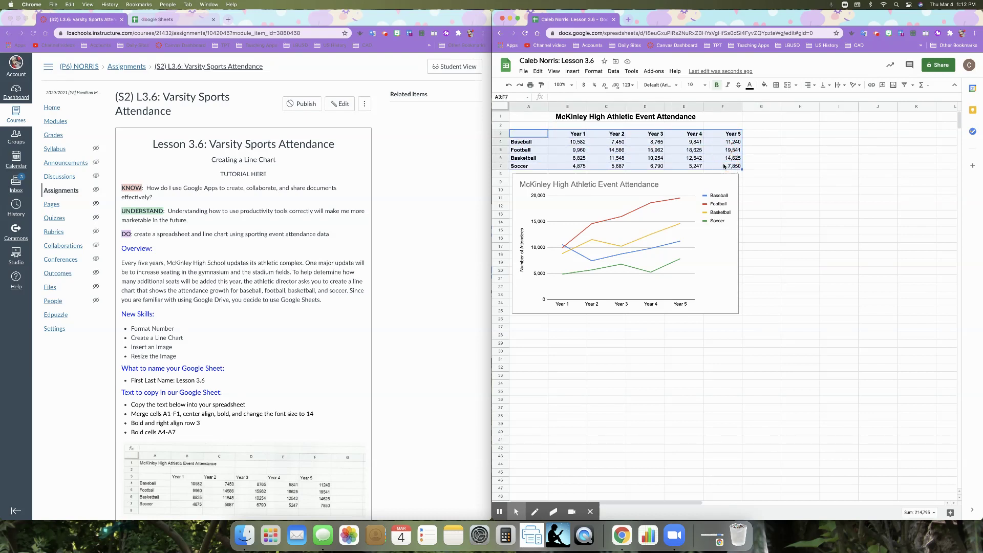
click(777, 85)
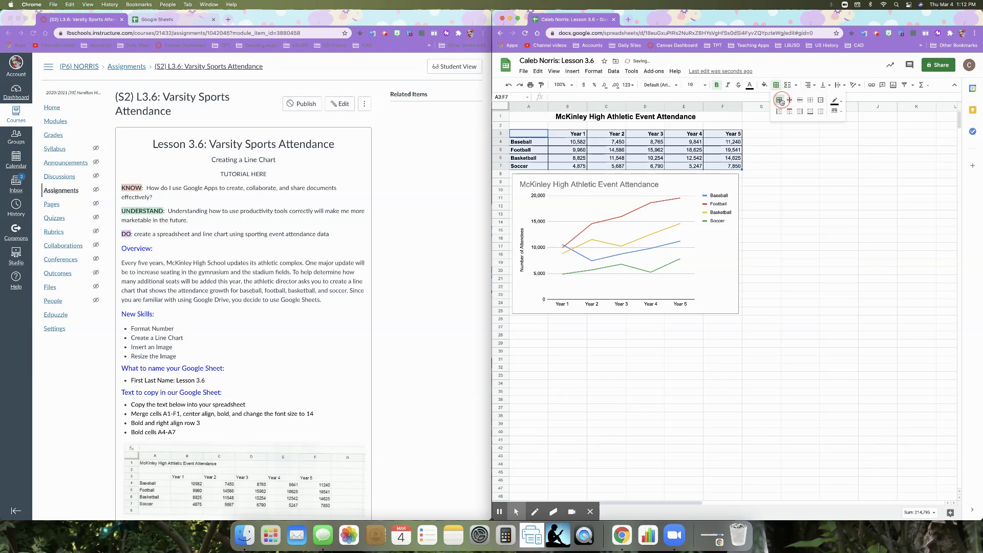
click(779, 101)
click(745, 180)
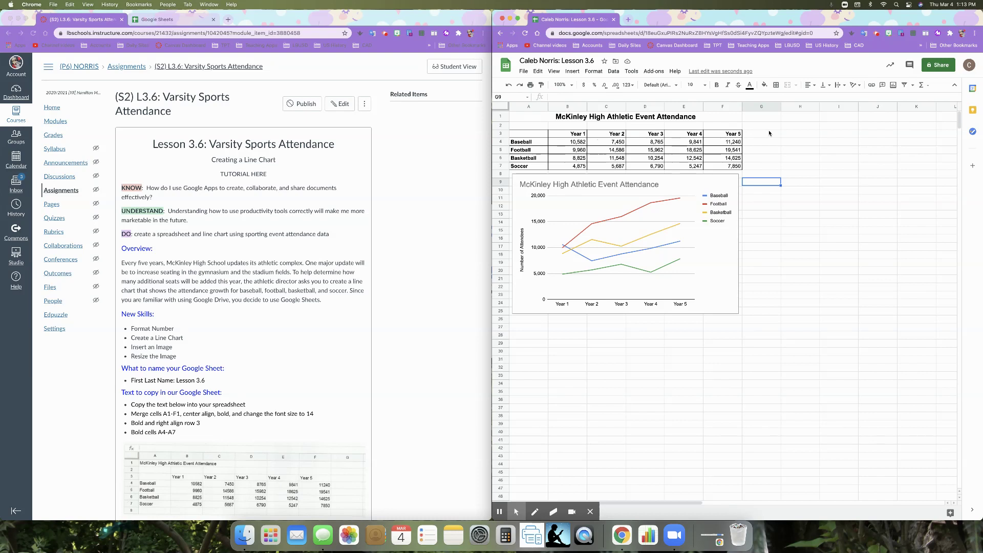
With cell H3 selected, open the Insert image dialog for an image over cells.
click(792, 134)
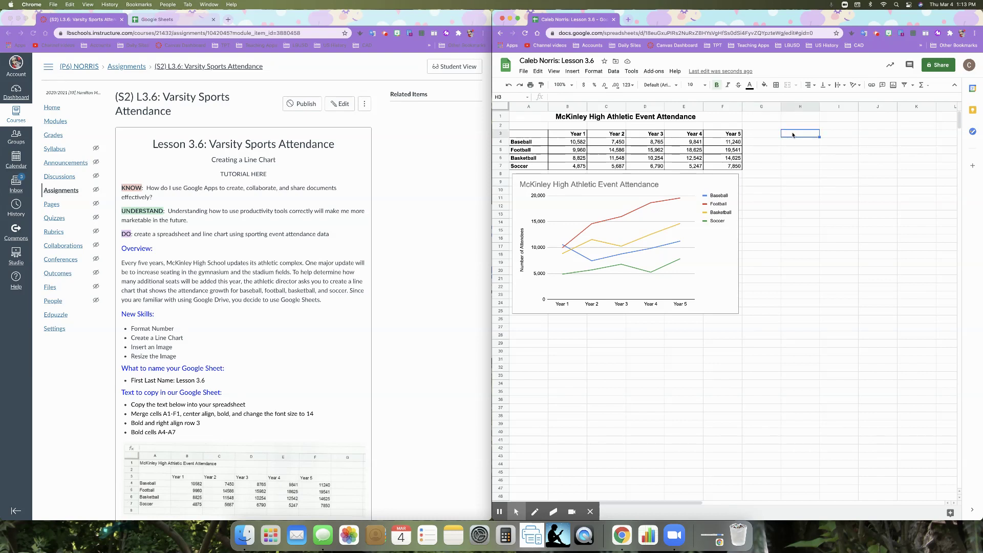
click(579, 73)
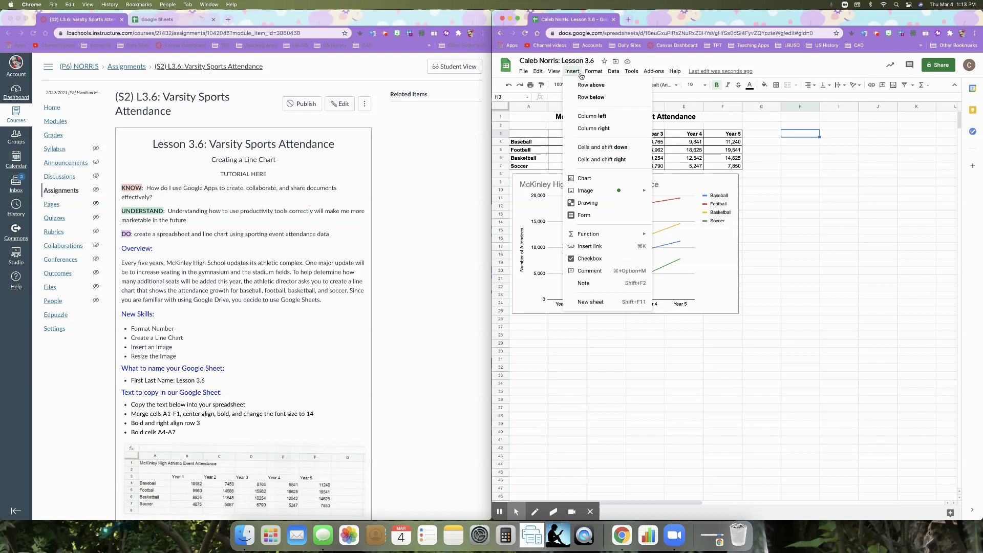
mouse_move(627, 193)
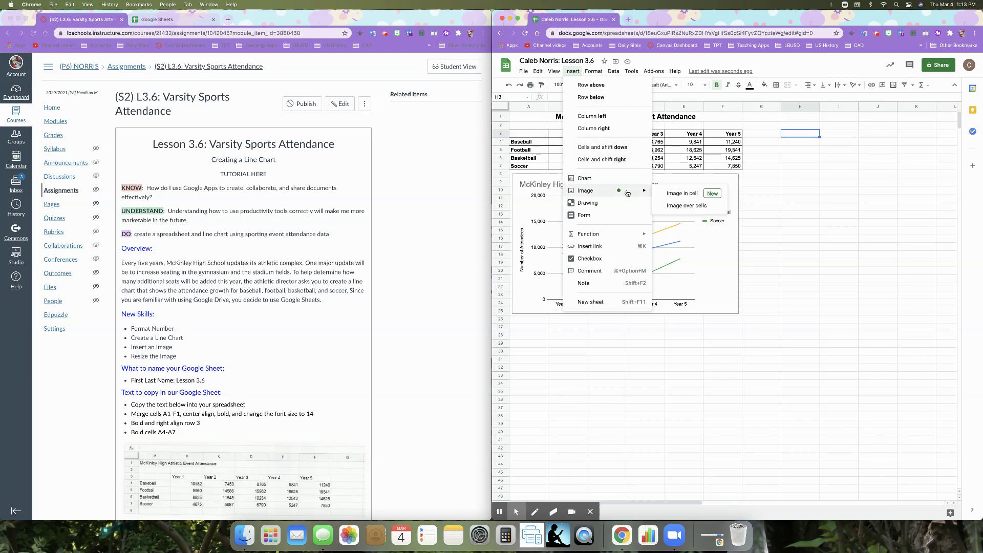
click(674, 206)
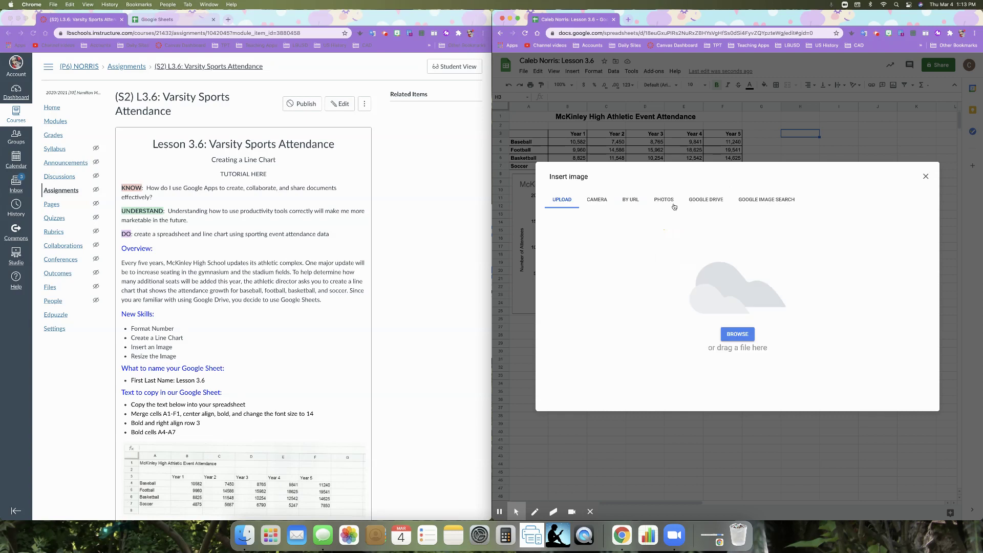
Search Google Images for 'school mascot' and insert the yellow bulldog picture.
click(754, 201)
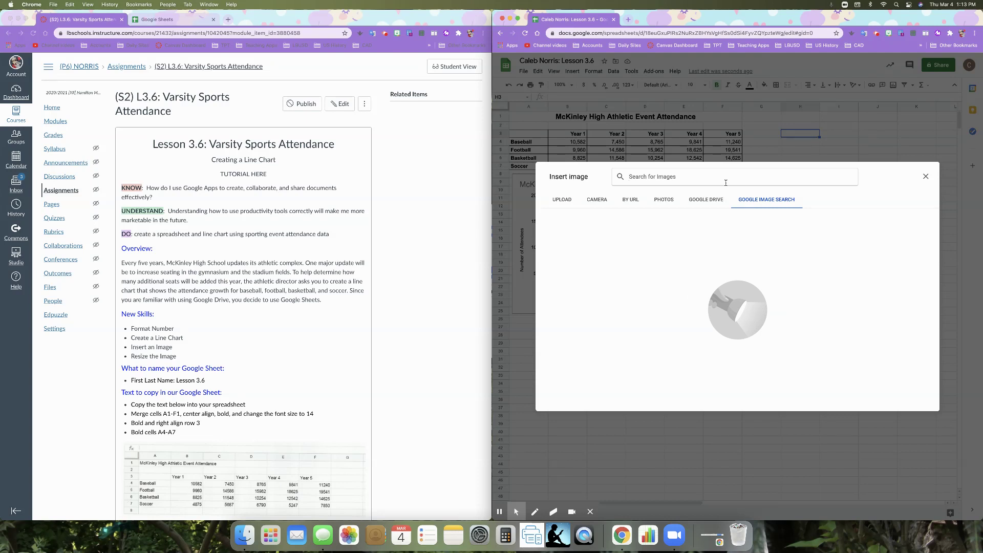
text(hool )
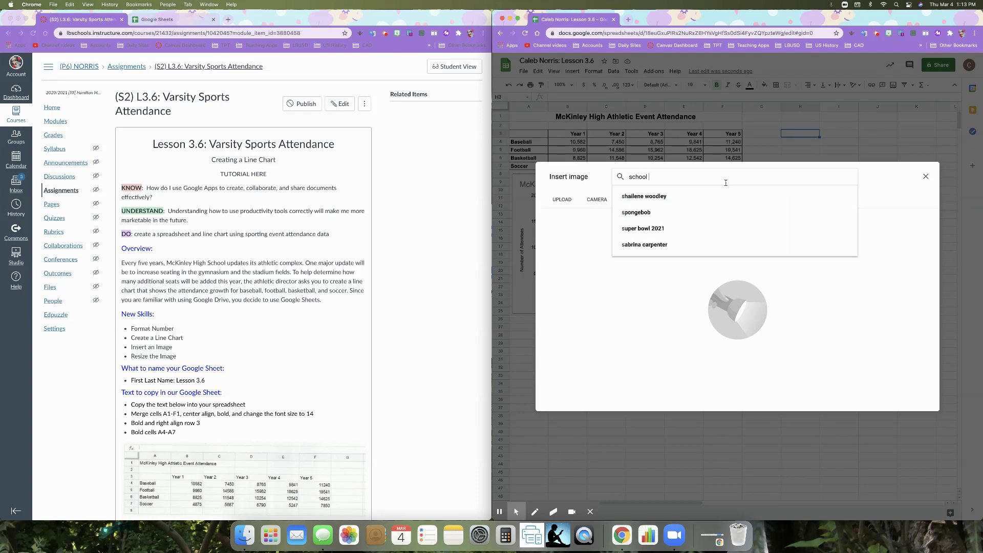
text(mascot)
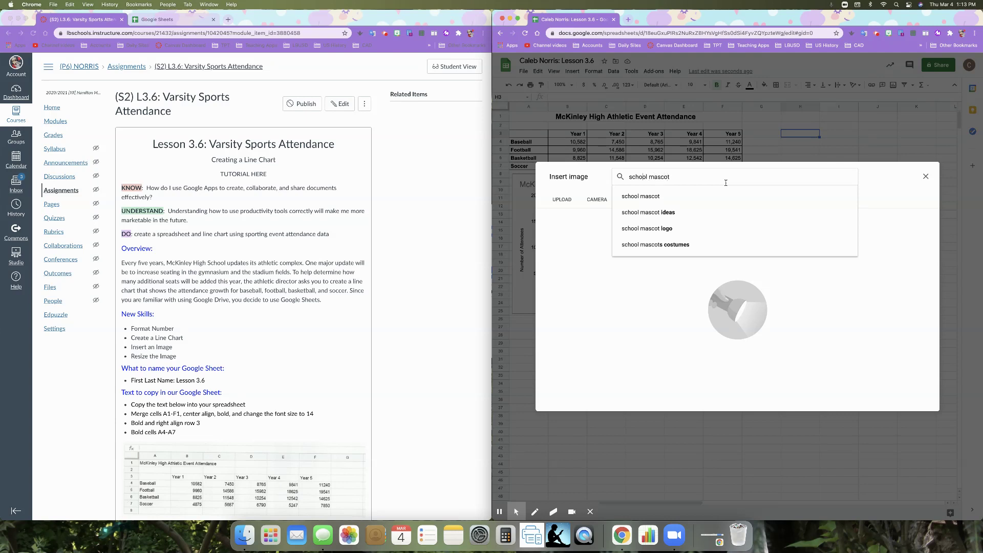
key(super+Left)
text(LBUSD)
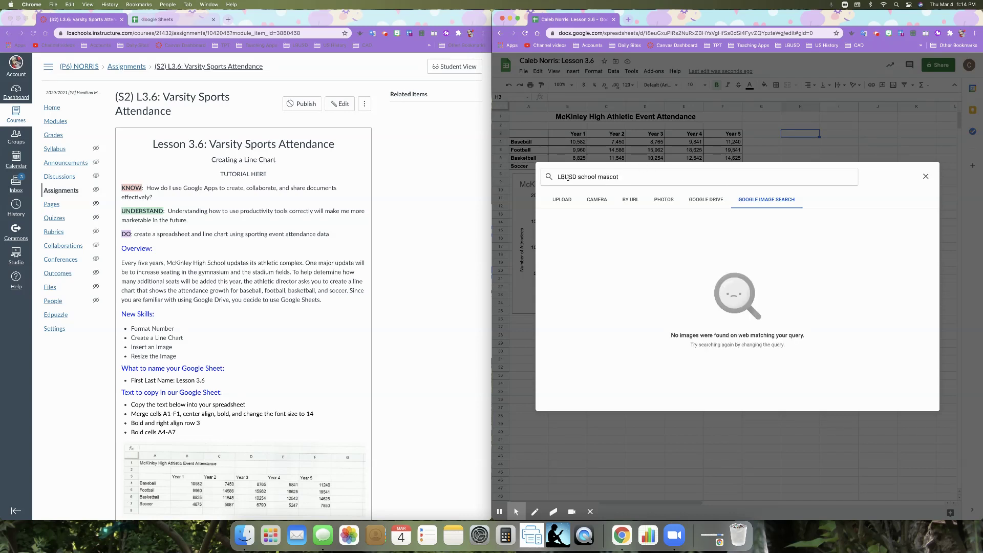
drag(579, 176, 544, 176)
key(BackSpace)
key(Return)
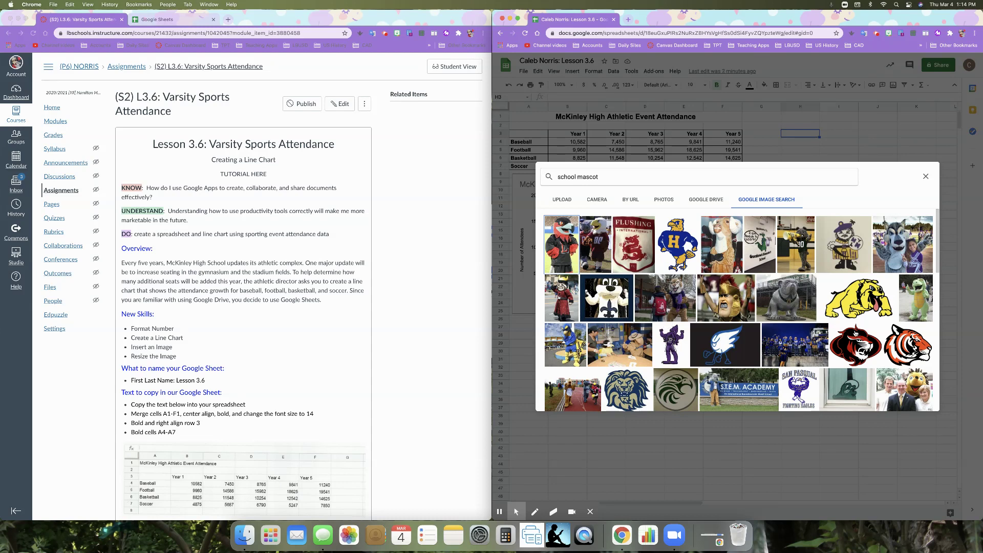
click(854, 309)
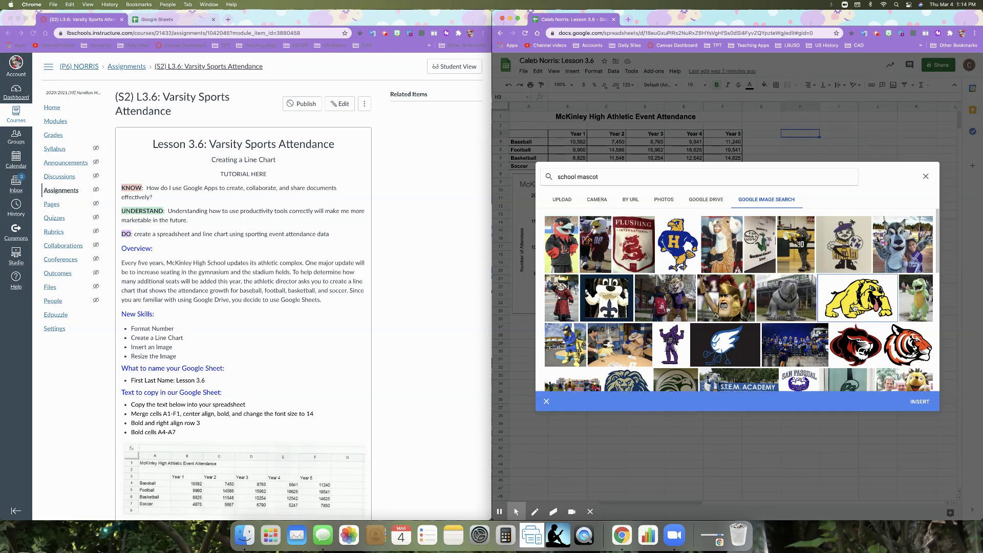
click(919, 401)
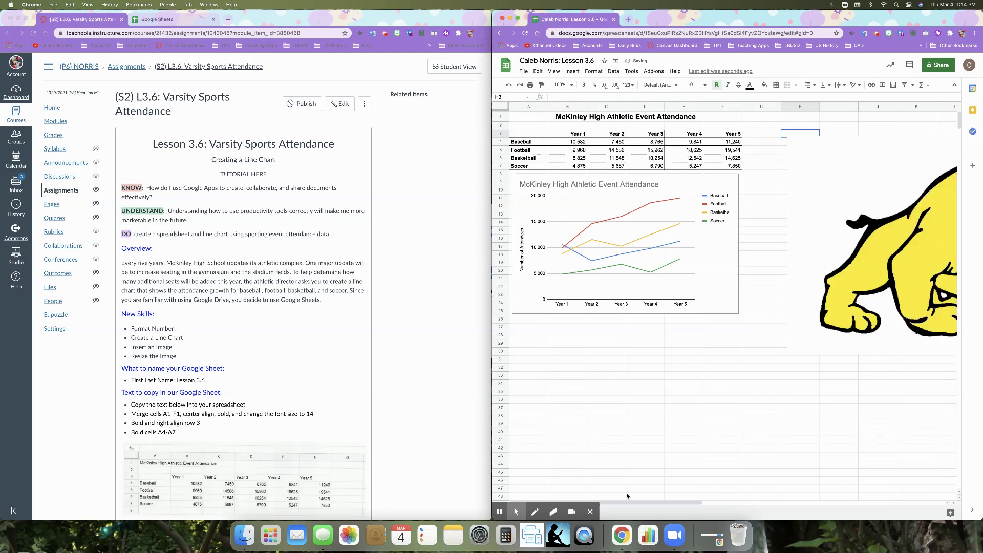
Drag the bulldog picture left to sit just right of the table's Year 5 column.
drag(633, 503, 685, 502)
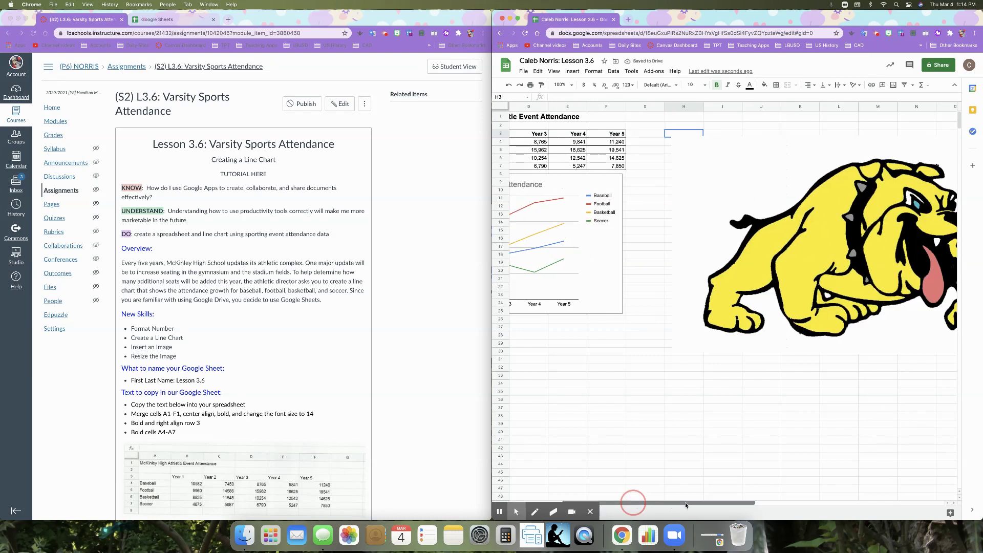
click(757, 314)
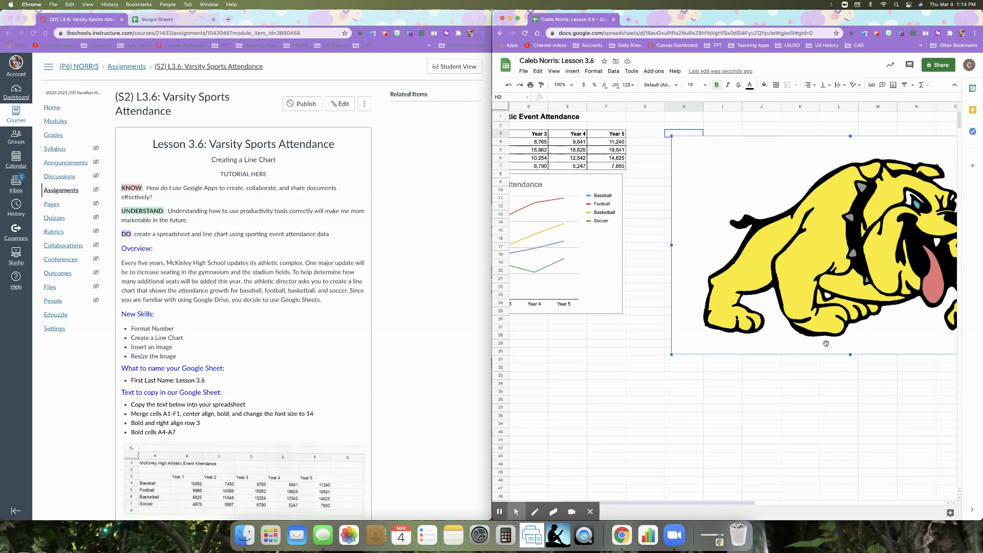
drag(692, 506, 736, 506)
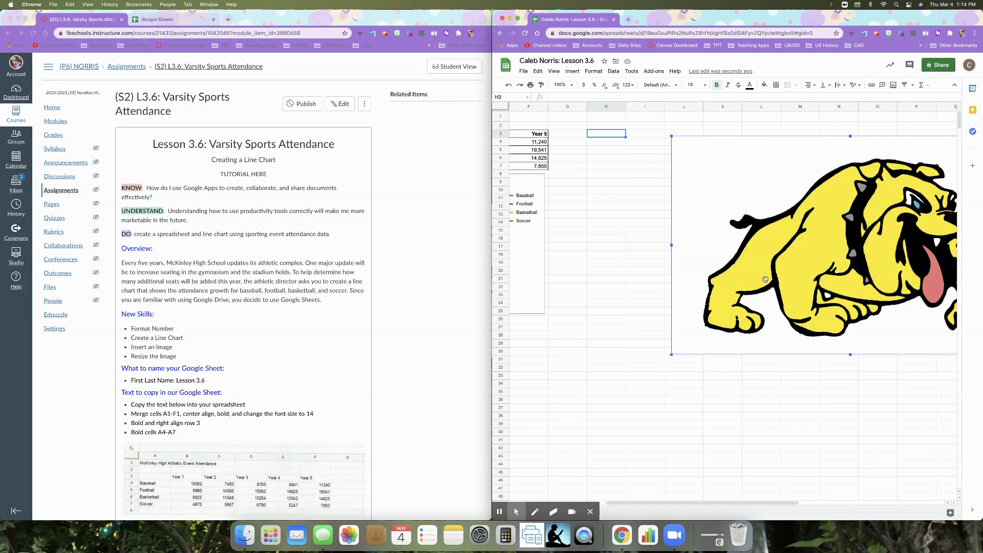
drag(765, 279, 662, 266)
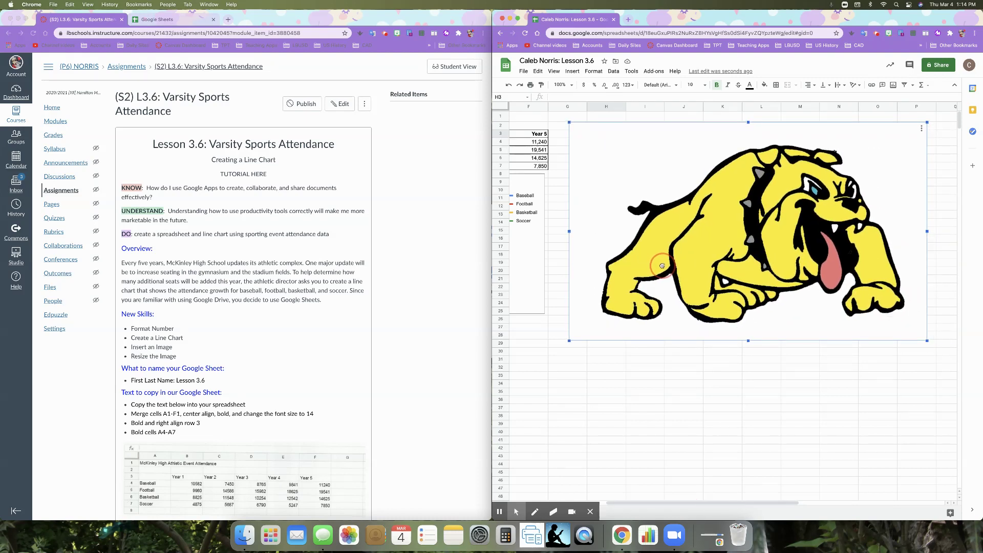
Shrink the bulldog picture to a small size and nudge it into place beside the table.
drag(927, 341, 658, 180)
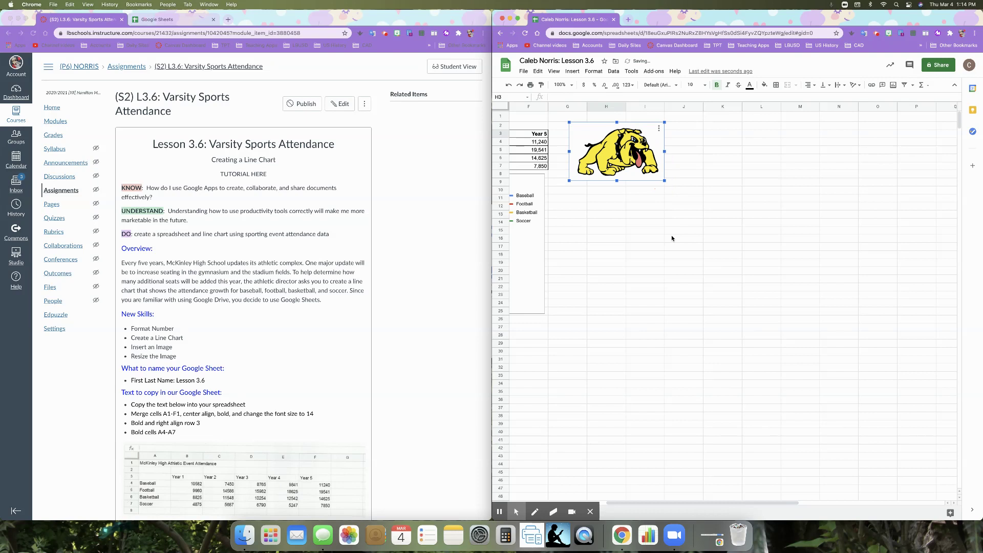
drag(657, 132, 642, 134)
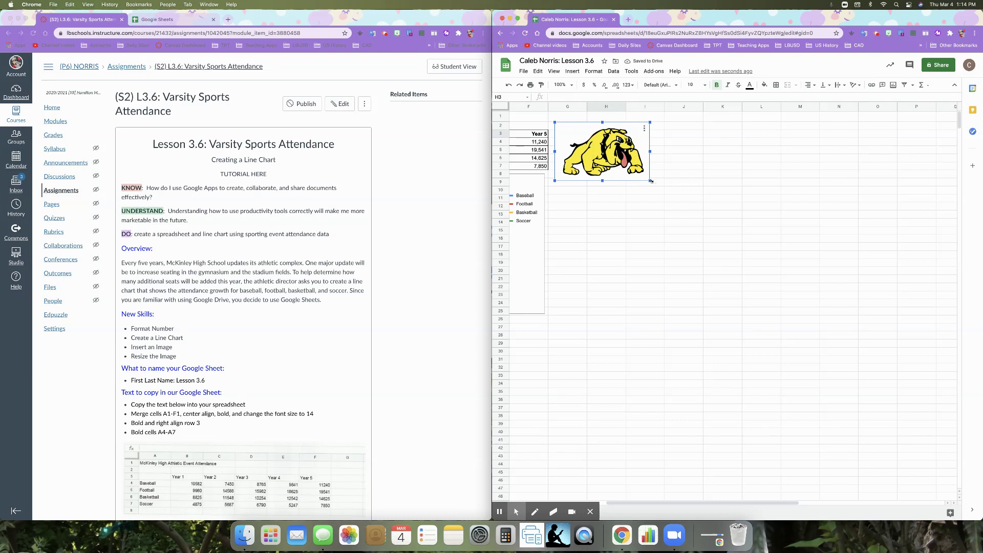
drag(652, 180, 654, 185)
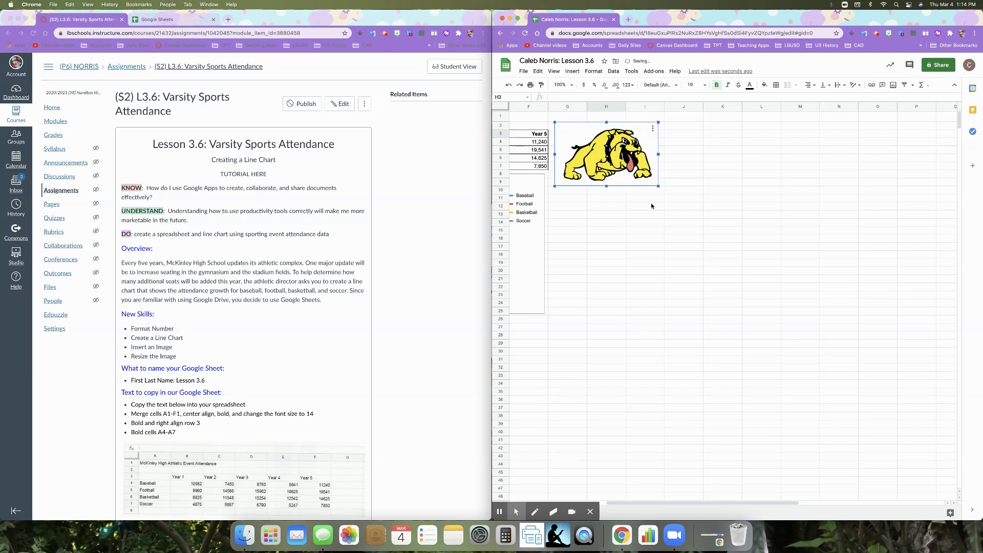
click(644, 205)
drag(633, 503, 528, 506)
mouse_move(528, 505)
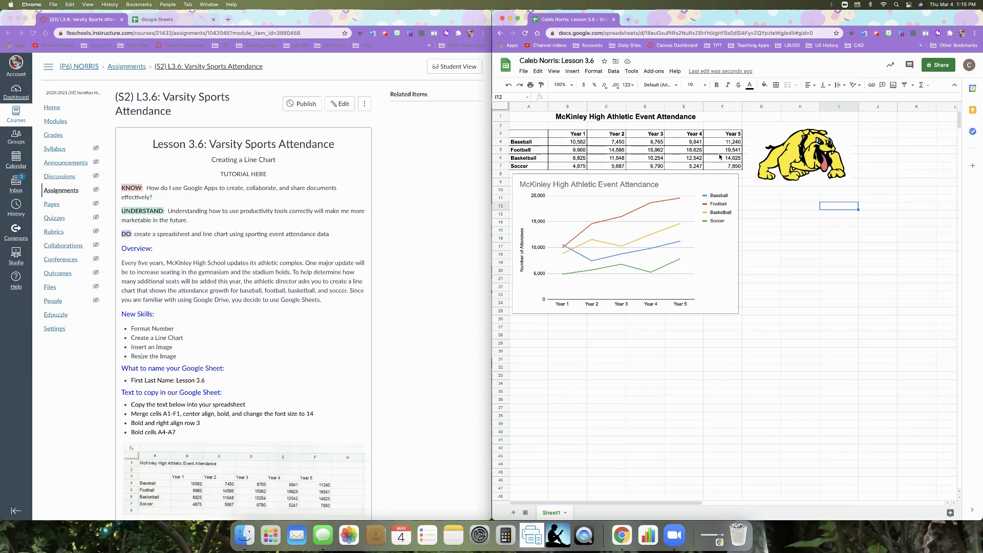
Undo the accidental height and width changes so the bulldog keeps its small size.
click(802, 170)
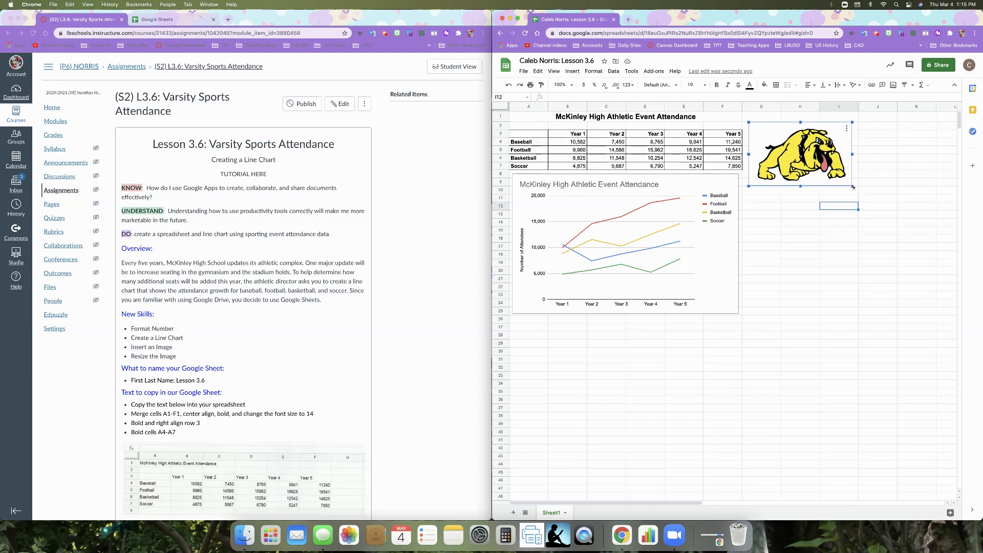
mouse_move(800, 186)
mouse_down()
mouse_move(802, 151)
mouse_move(800, 190)
mouse_up()
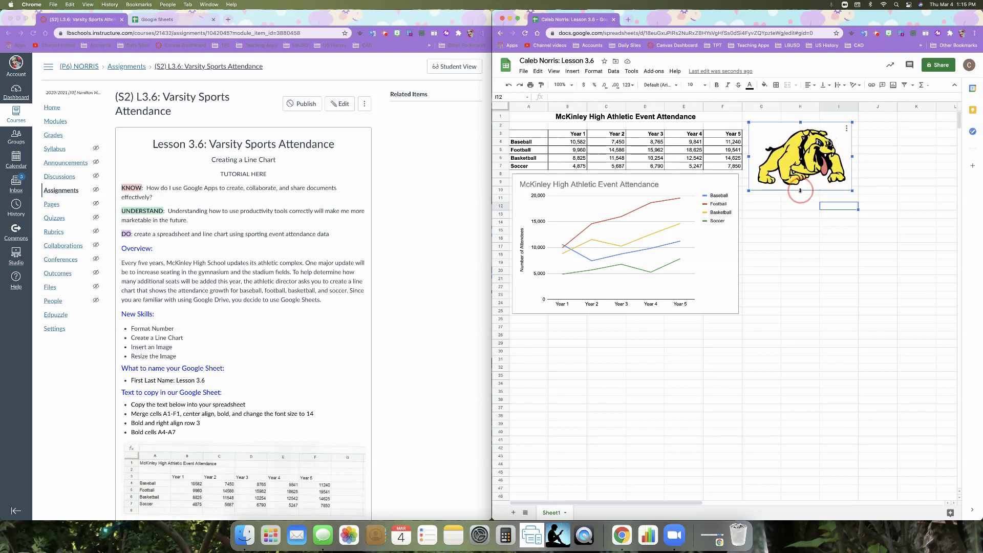
mouse_move(852, 156)
mouse_down()
mouse_move(845, 156)
mouse_move(869, 156)
mouse_move(791, 162)
mouse_move(851, 158)
mouse_up()
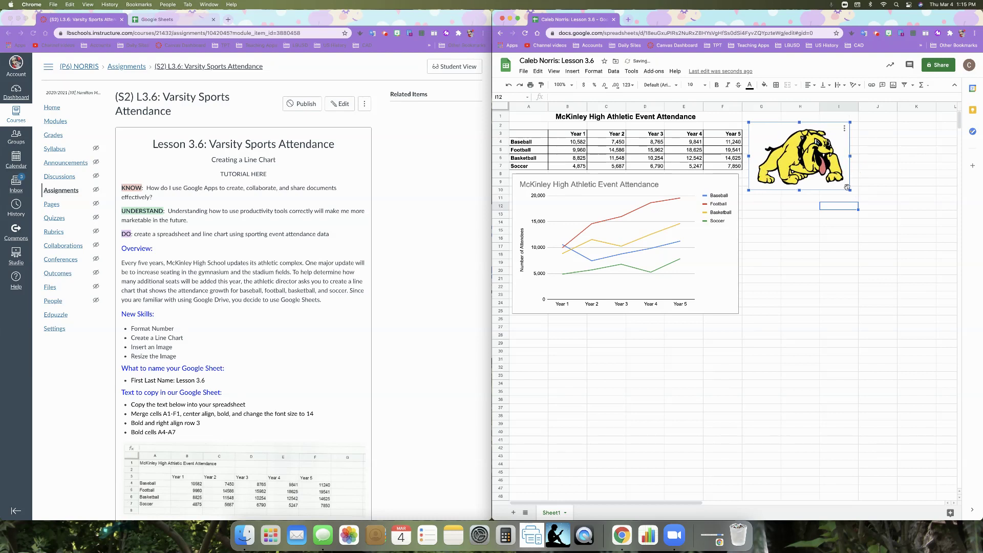
click(509, 86)
click(508, 86)
click(508, 86)
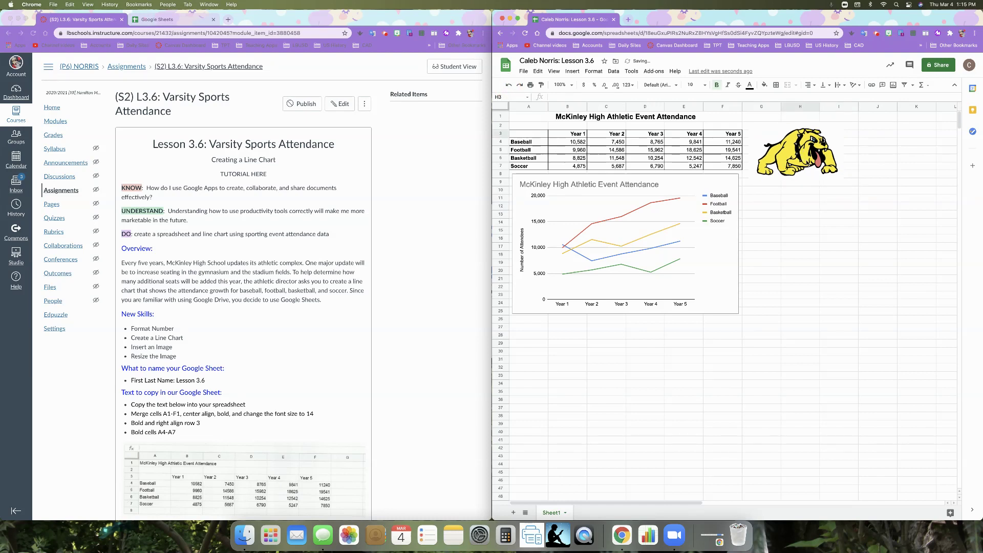
Raise the bulldog picture so its top aligns with row 1 beside the table.
click(819, 169)
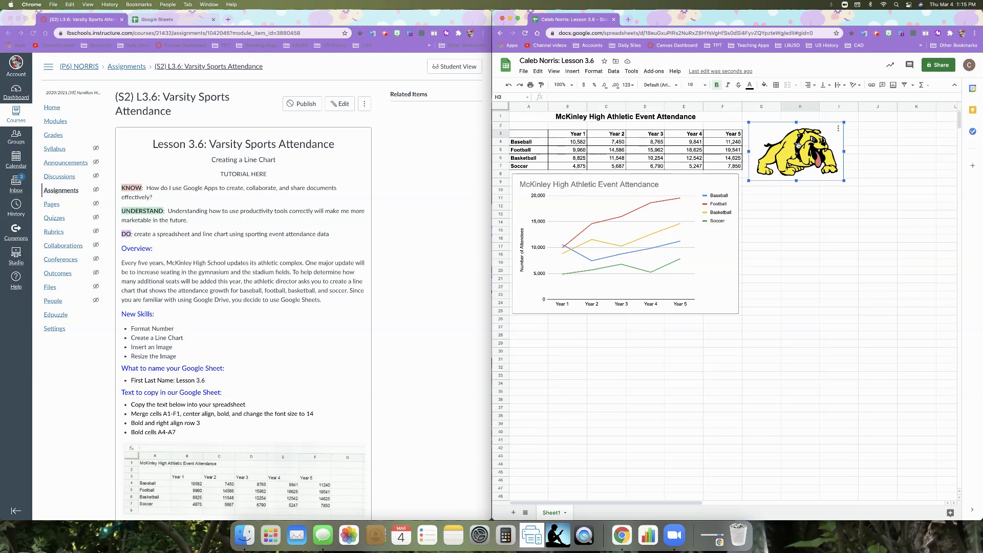
drag(799, 149, 798, 143)
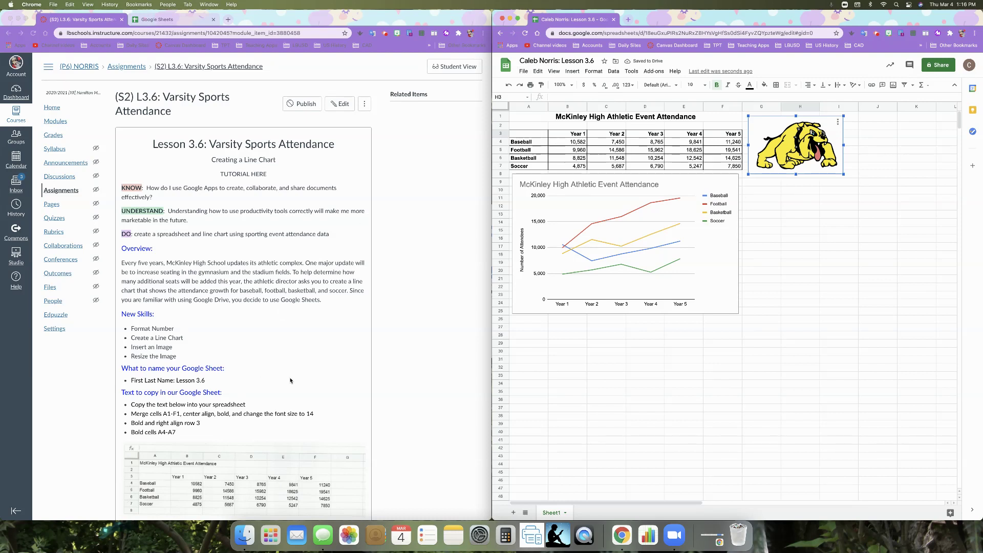
scroll(188, 479, down, 5)
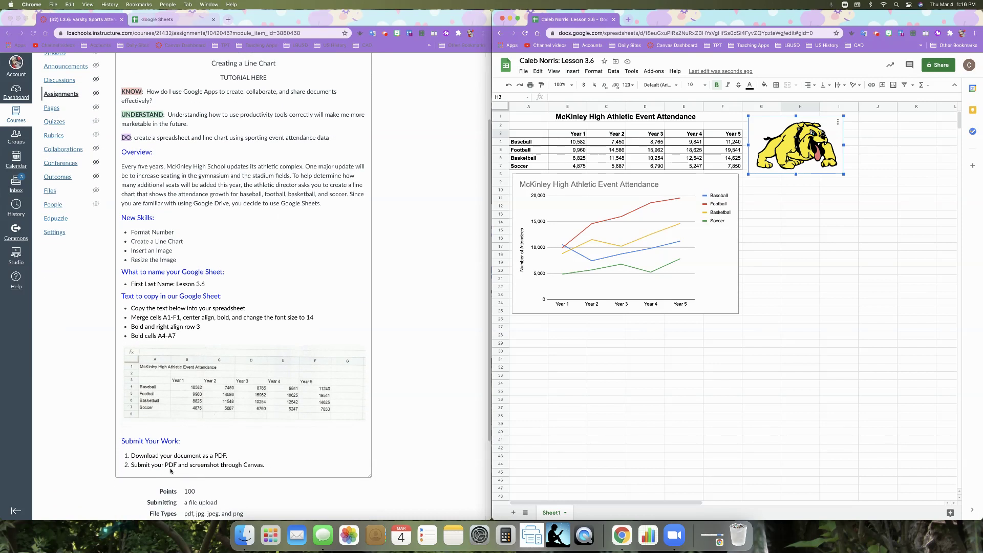
scroll(476, 151, up, 3)
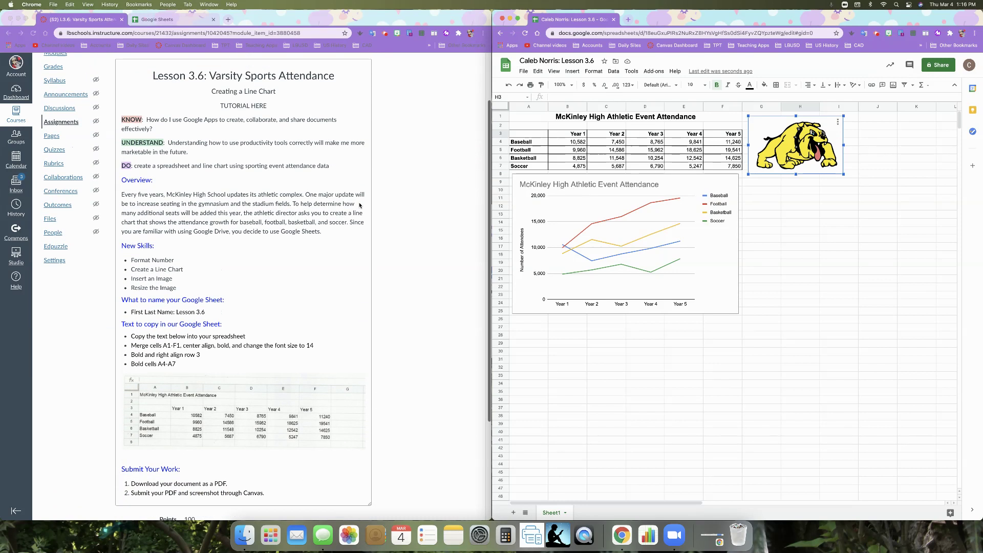
click(524, 71)
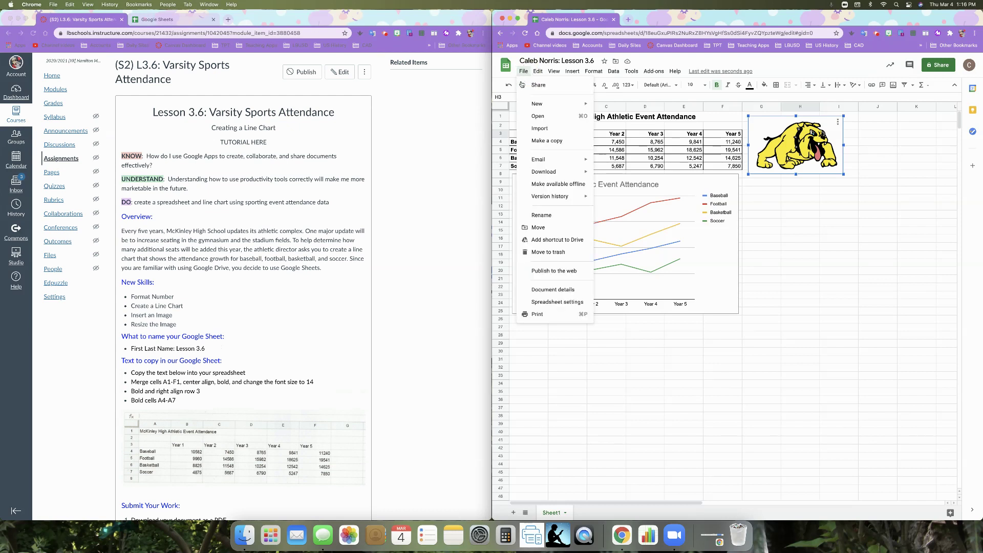
Download the spreadsheet as a PDF document (.pdf) to reach the export settings.
mouse_move(538, 172)
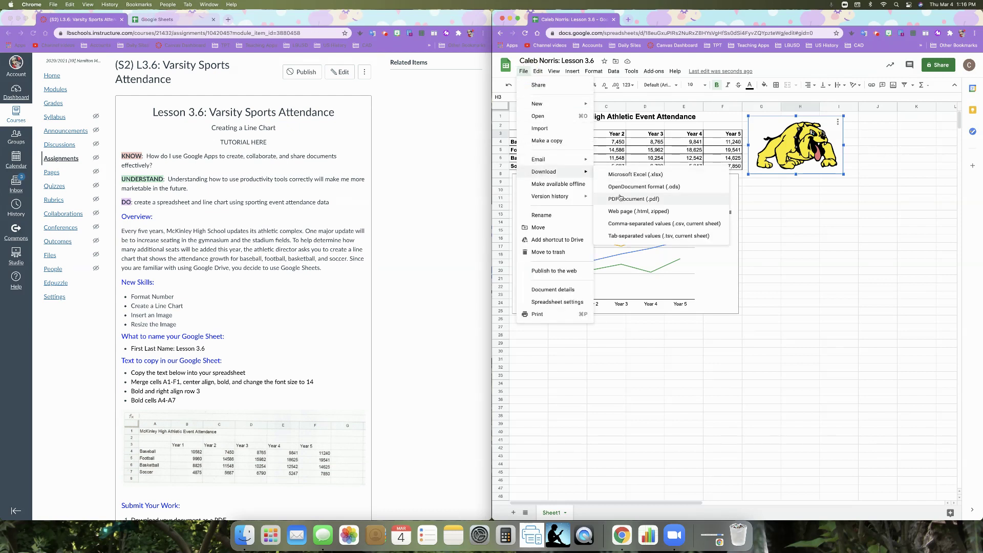
click(645, 200)
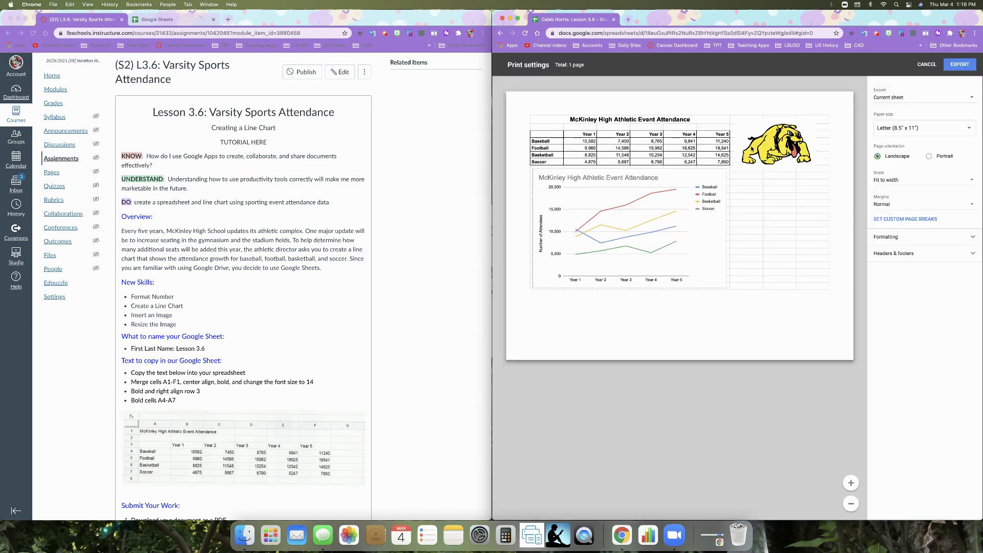